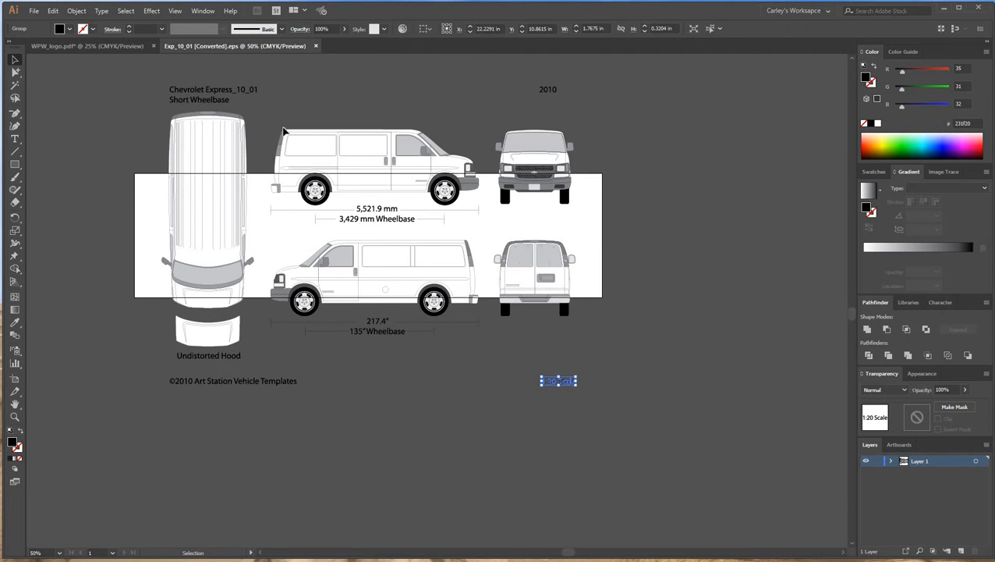
Step: Select the entire van template artwork and scale it uniformly by 200%
left_click(157, 112)
key("ctrl+minus")
left_click_drag(158, 112, 651, 427)
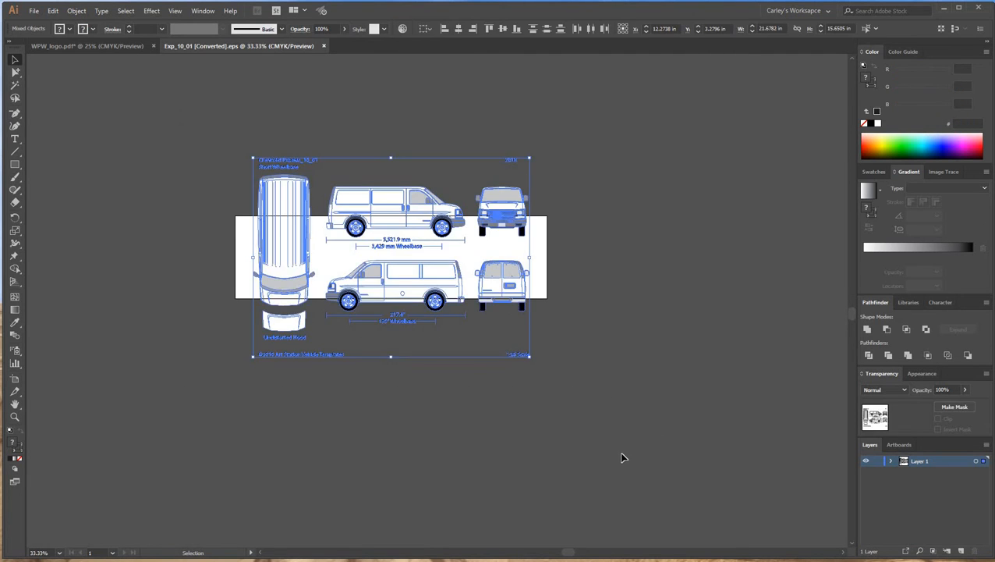
scroll(623, 457, "up", 1)
scroll(622, 458, "up", 1)
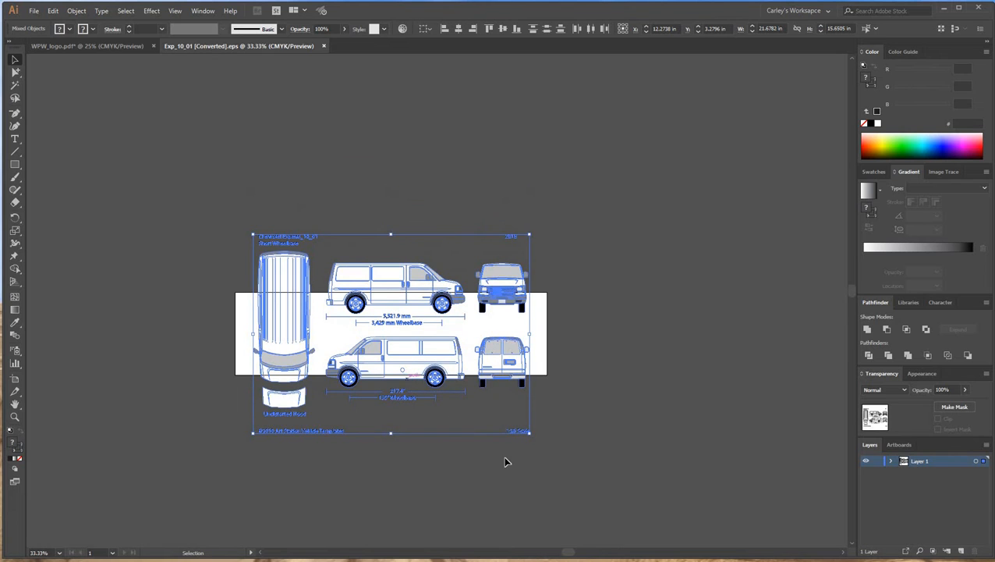
scroll(648, 453, "down", 2)
left_click_drag(648, 453, 130, 122)
left_click(76, 10)
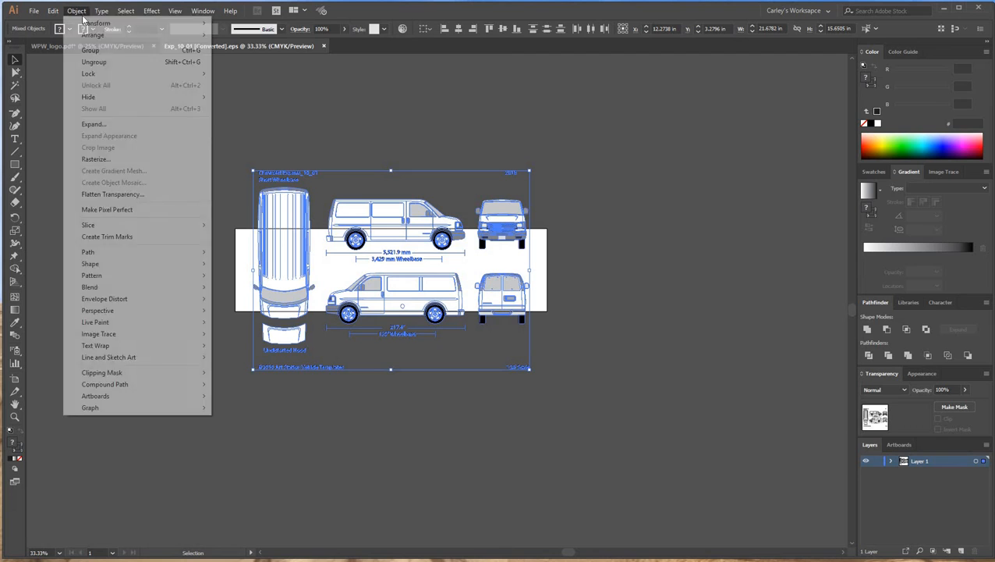
mouse_move(136, 23)
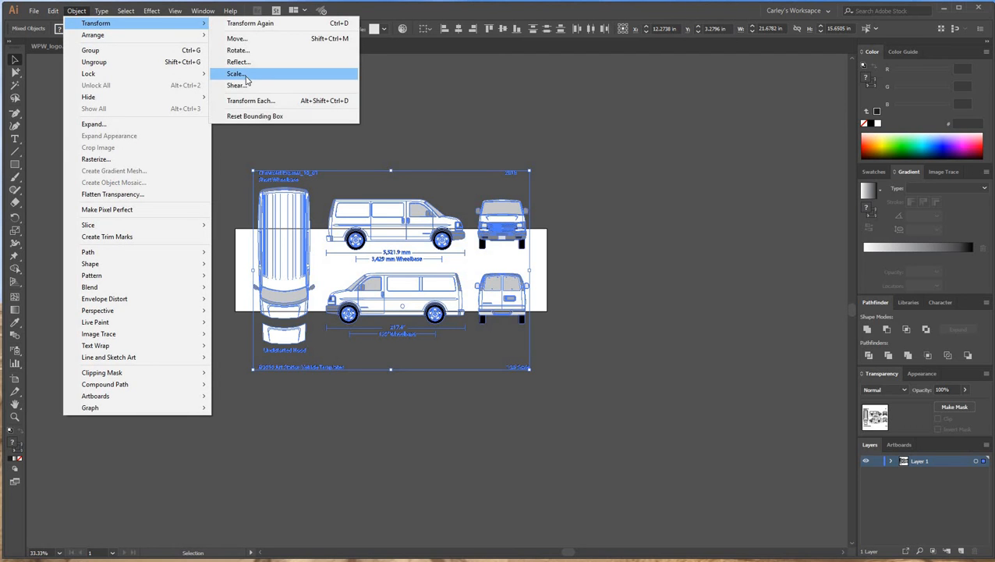
left_click(245, 75)
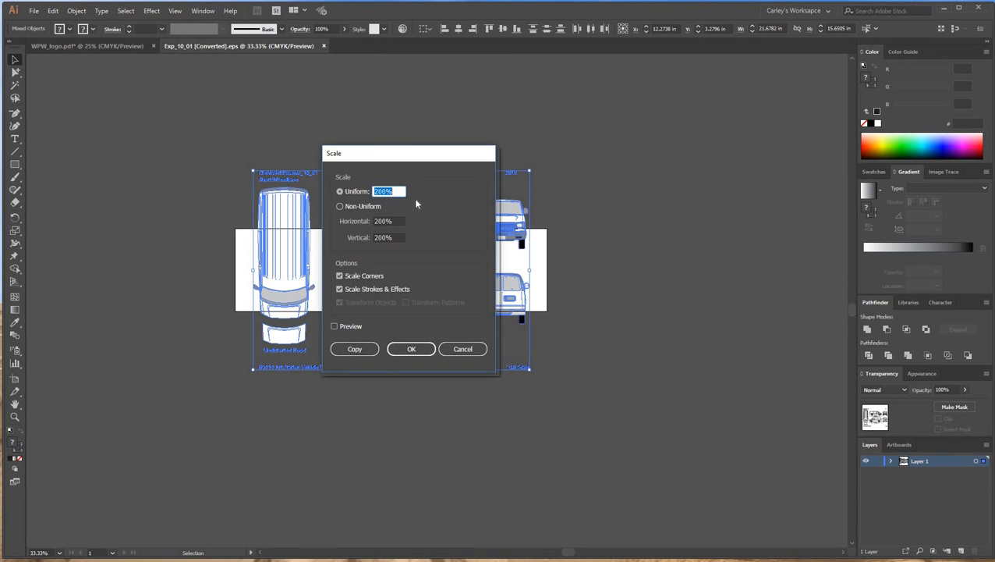
left_click(412, 348)
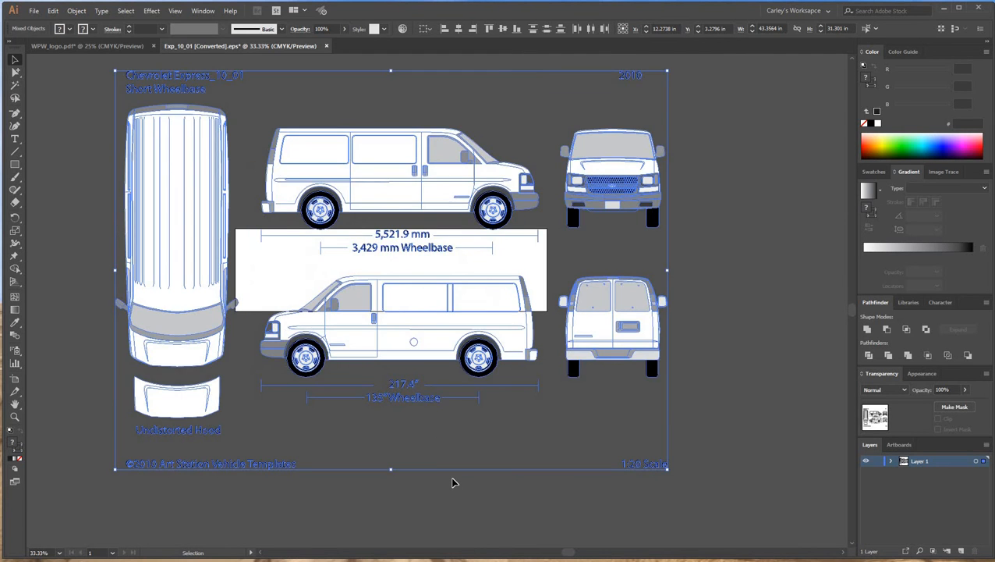
Step: Move the enlarged template artwork completely above the white artboard and deselect it
scroll(452, 482, "up", 2)
left_click_drag(432, 501, 438, 218)
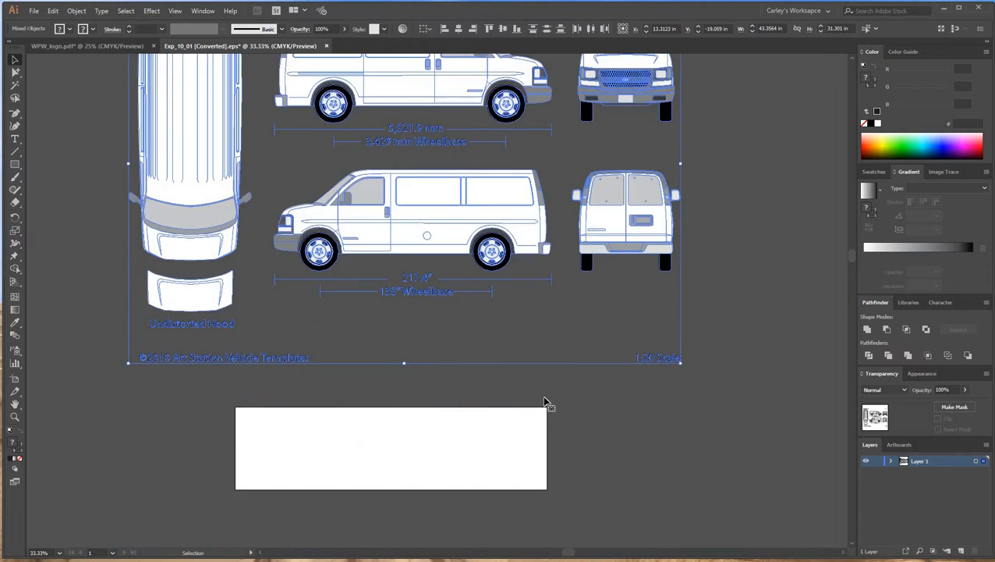
scroll(544, 402, "up", 5)
left_click(733, 296)
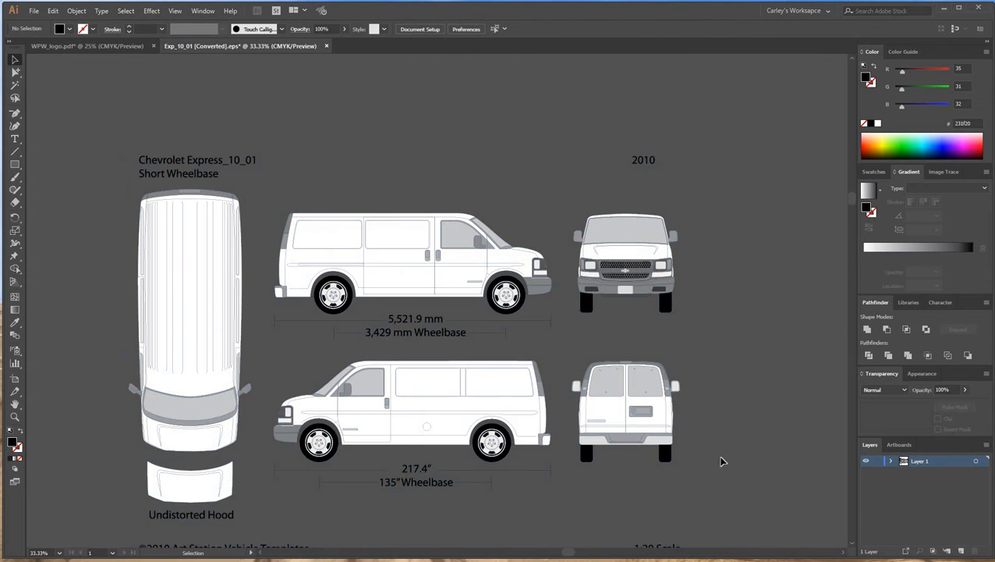
scroll(521, 452, "down", 2)
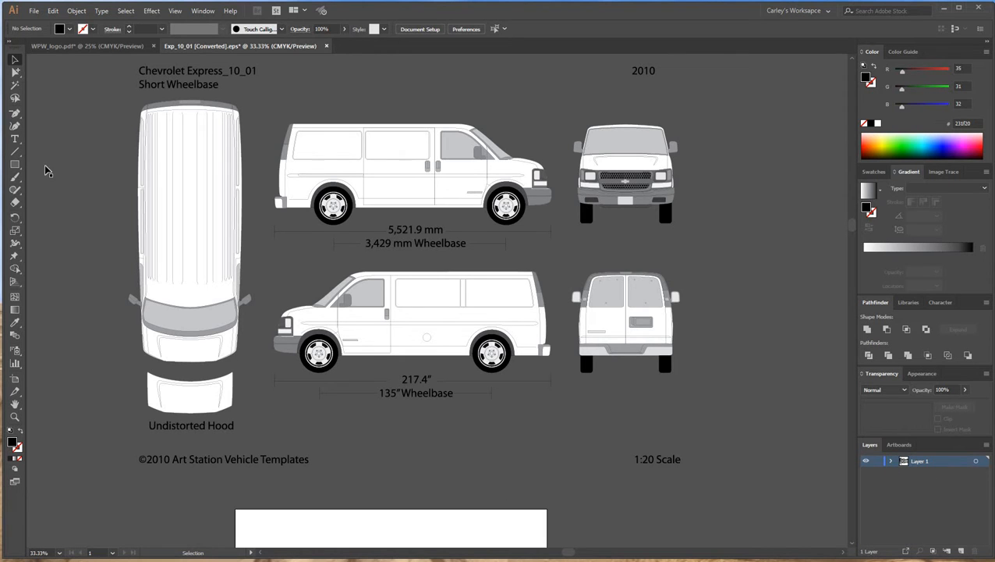
Step: Draw a black rectangle about 4.4 by 4.15 in on the side of the lower van and shift it slightly down
key("ctrl+plus")
left_click(15, 164)
scroll(379, 336, "down", 2)
key("ctrl+plus")
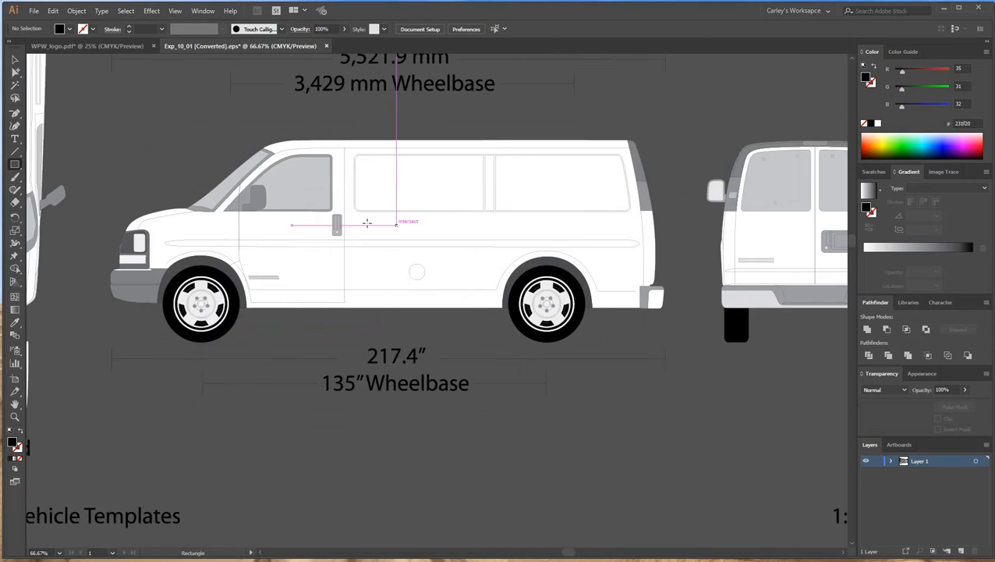
scroll(366, 223, "up", 1)
left_click_drag(367, 224, 480, 328)
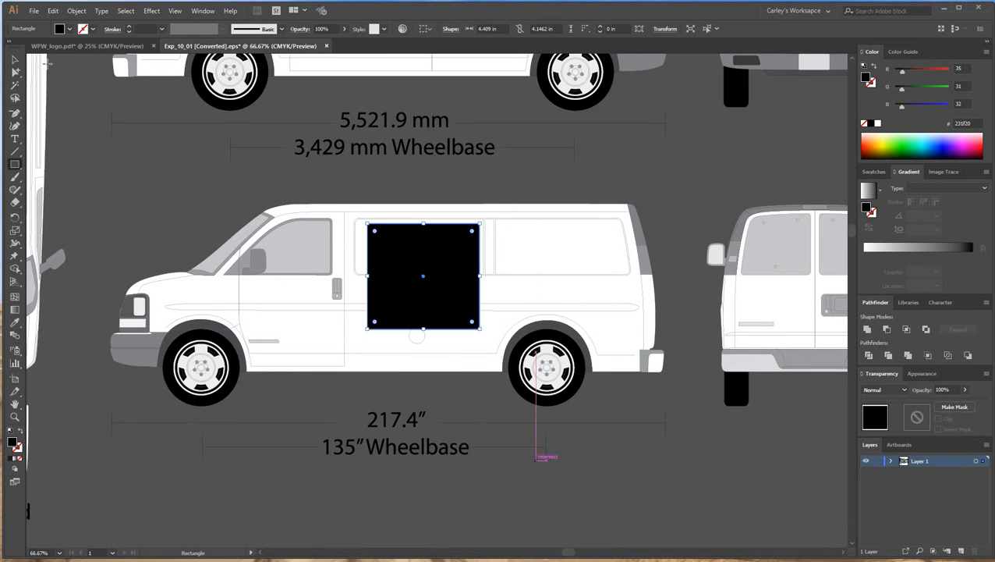
key("v")
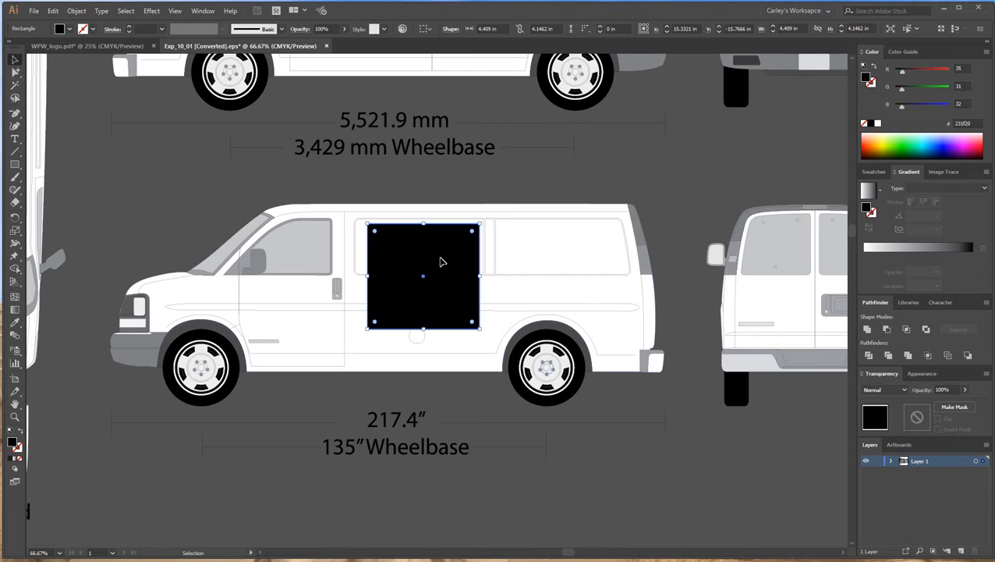
mouse_move(447, 266)
left_mouse_down()
mouse_move(431, 278)
mouse_move(448, 273)
left_mouse_up()
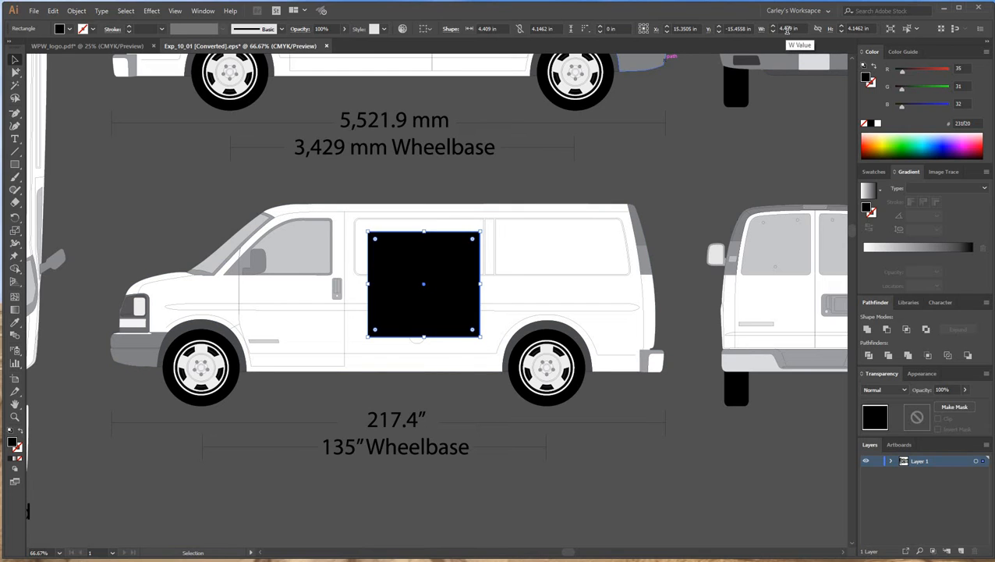
Step: Set the black rectangle's width and height to 2.4 in as a size check on the van's side, and delete it
left_click(801, 29)
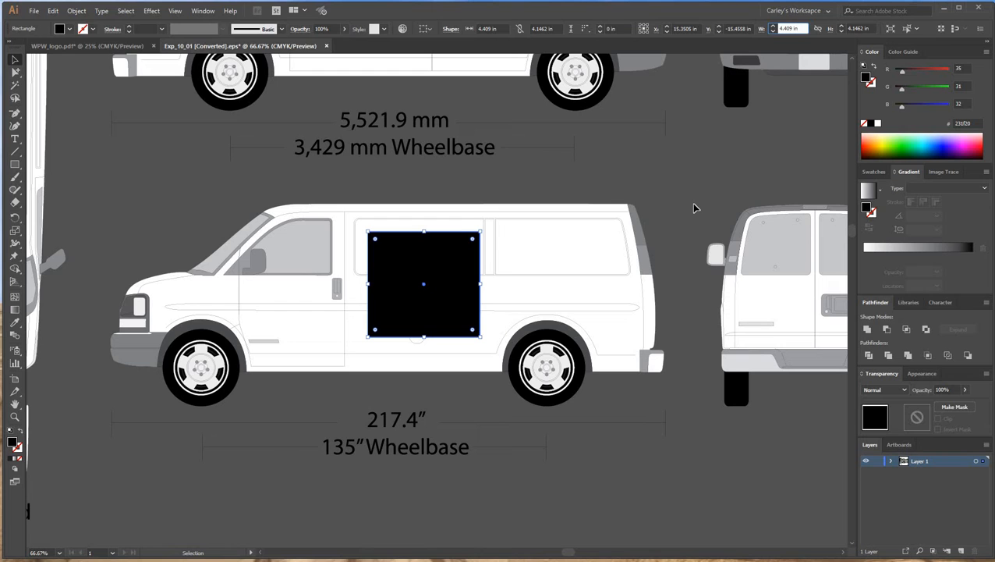
left_click_drag(429, 285, 412, 285)
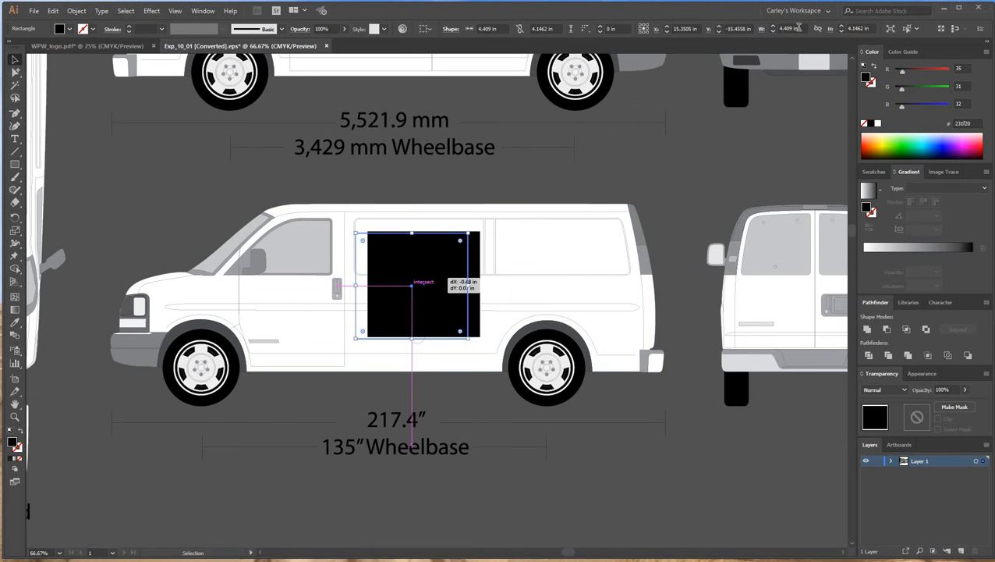
type("2.4")
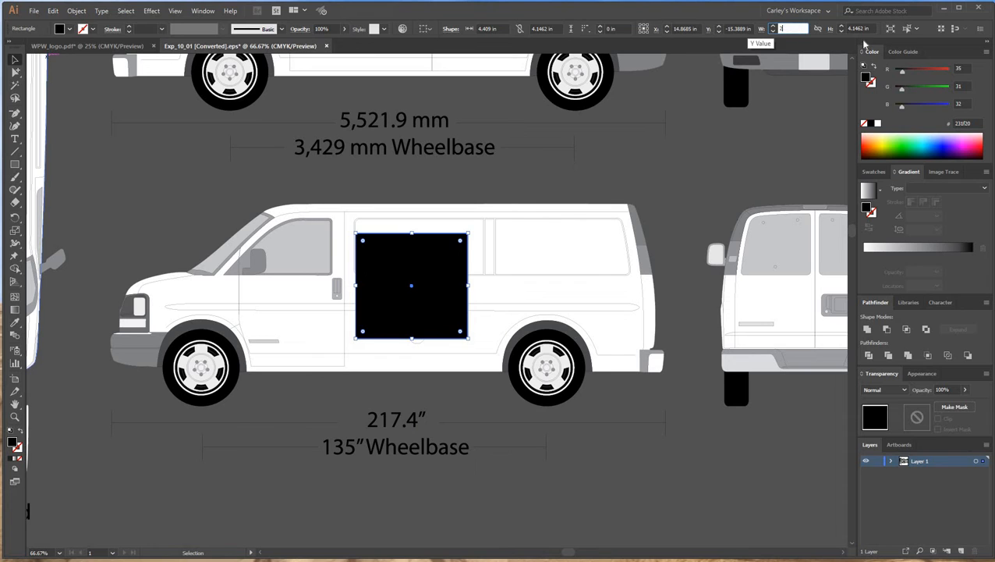
key("Tab")
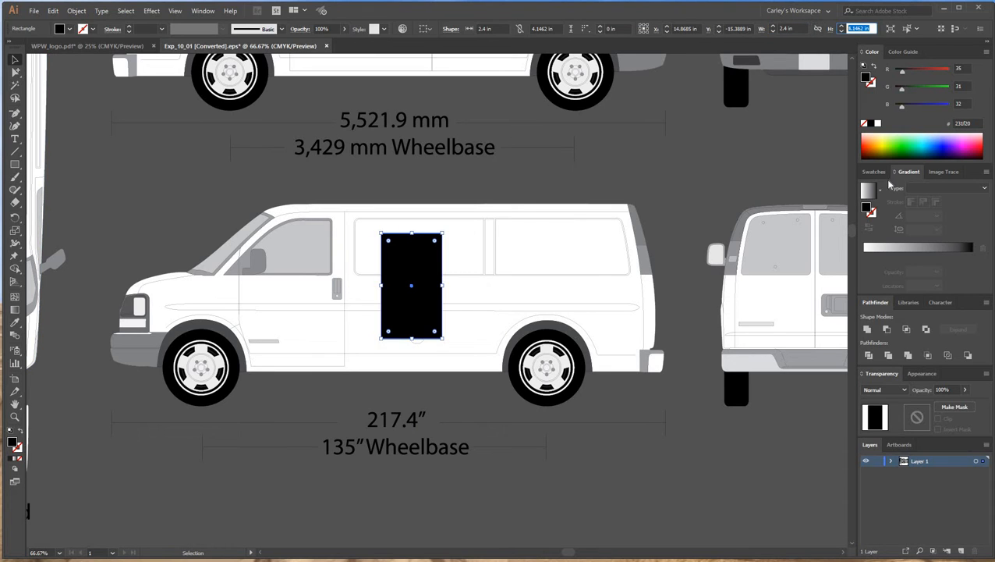
type("2.4")
key("Return")
mouse_move(382, 302)
left_mouse_down()
mouse_move(429, 262)
mouse_move(374, 286)
mouse_move(390, 285)
left_mouse_up()
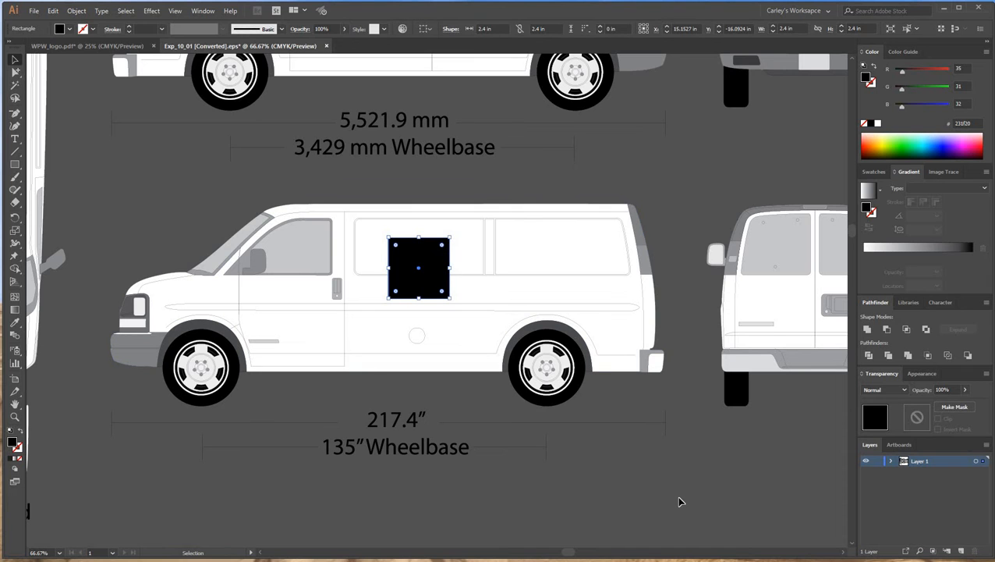
key("Delete")
Step: Delete the "Chevrolet Express_10_01 Short Wheelbase" title and the "2010" label above the vans
key("ctrl+minus")
key("ctrl+minus")
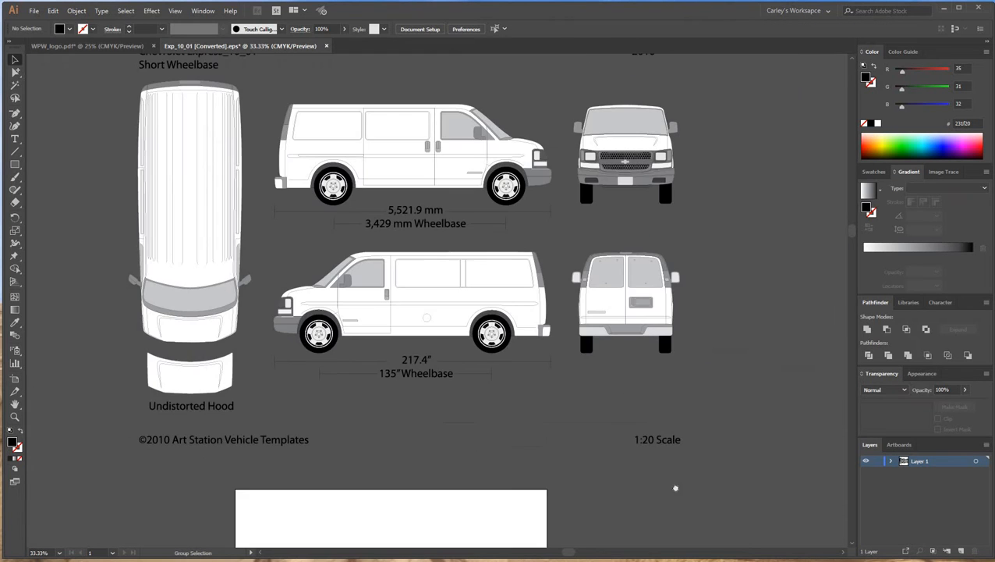
key("ctrl+minus")
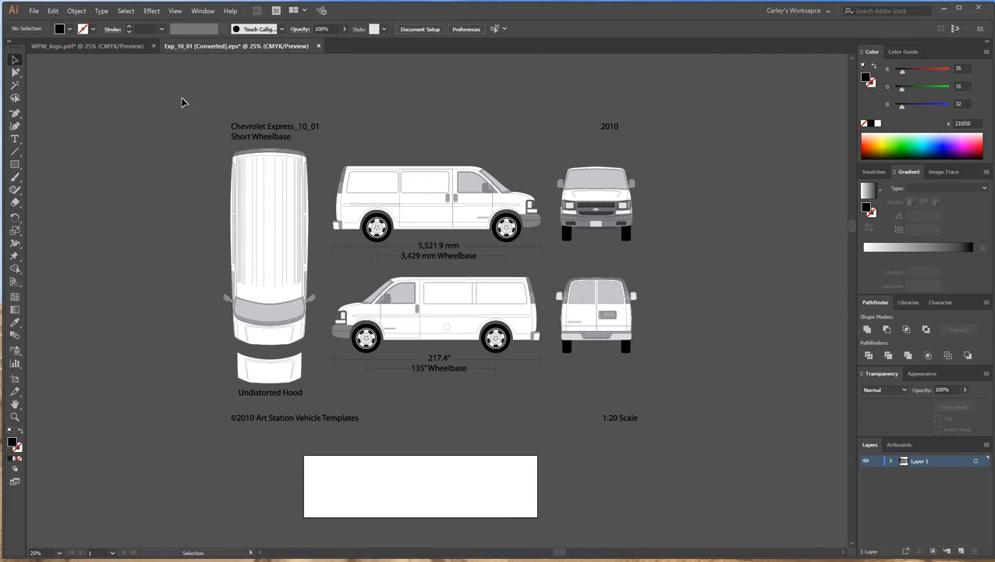
left_click_drag(337, 138, 340, 146)
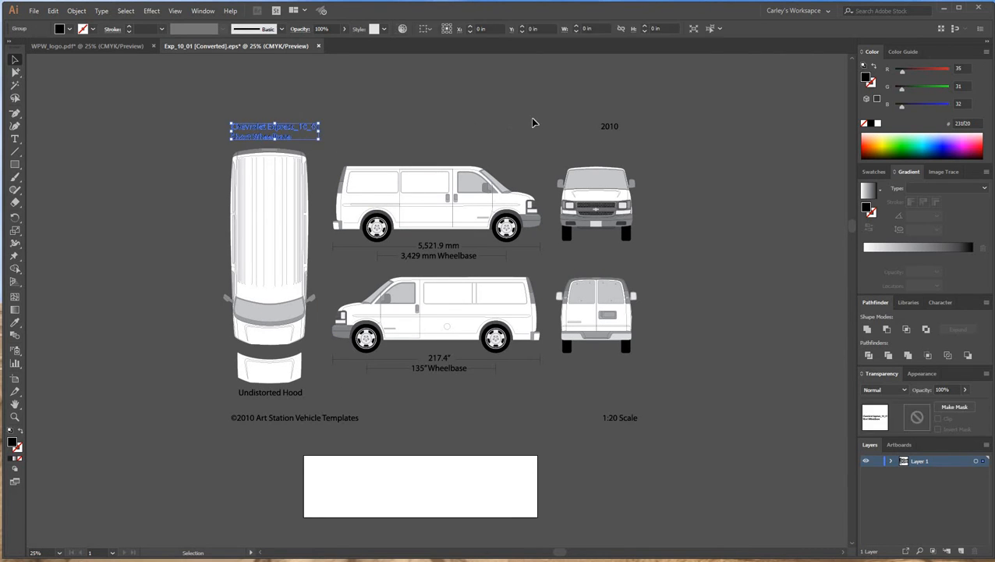
key("Delete")
left_click(609, 125)
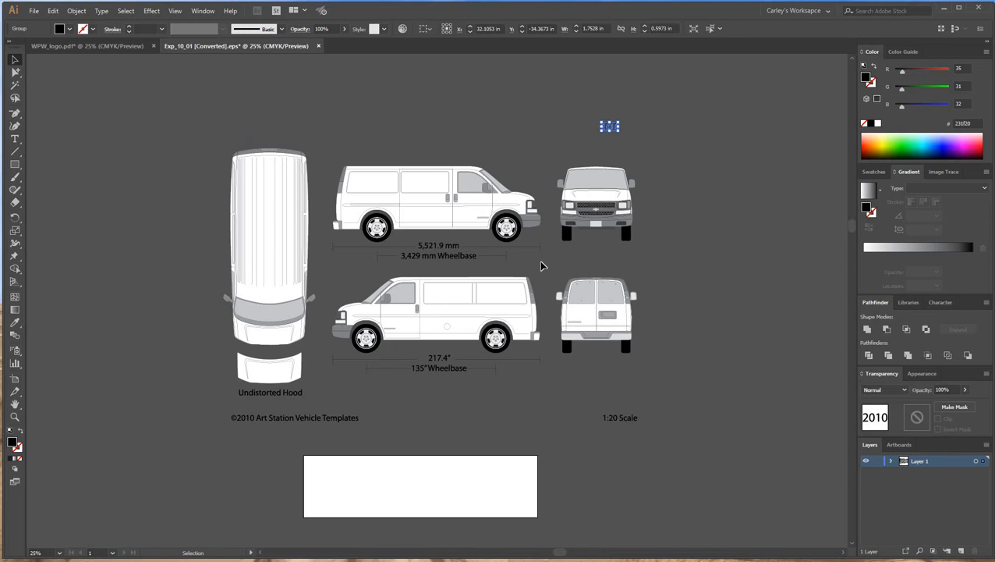
key("Delete")
Step: Delete the length and wheelbase dimension lines and text beneath both side views
left_click(332, 248)
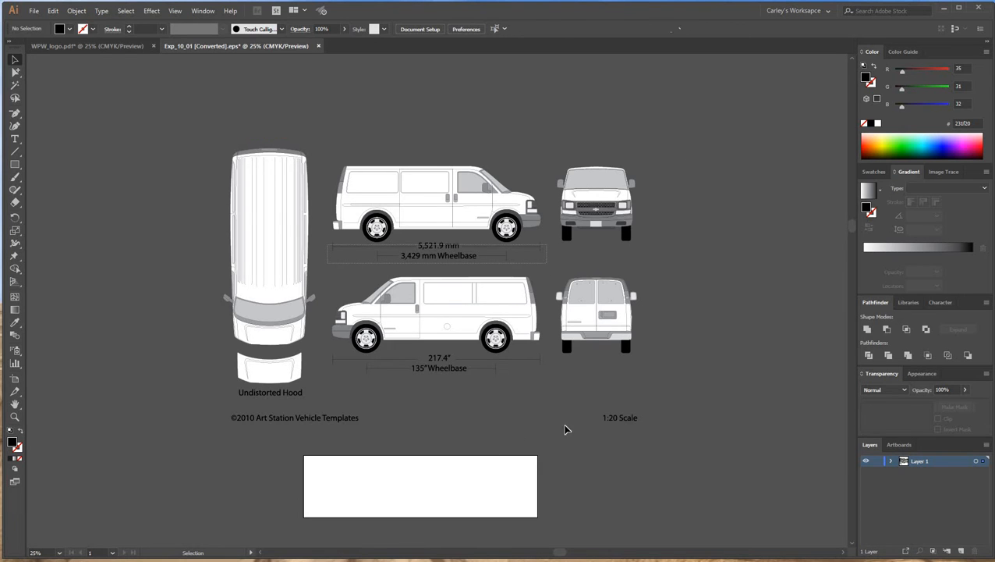
key("Delete")
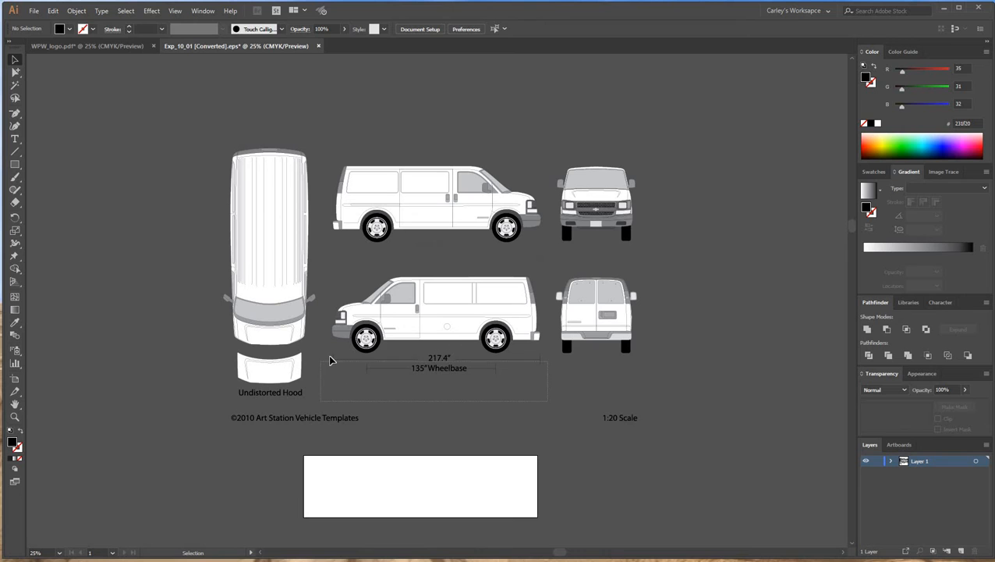
key("Delete")
Step: Delete the "1:20 Scale" label, the copyright line and the "Undistorted Hood" label below the vans
left_click_drag(657, 438, 524, 376)
left_click_drag(662, 464, 535, 382)
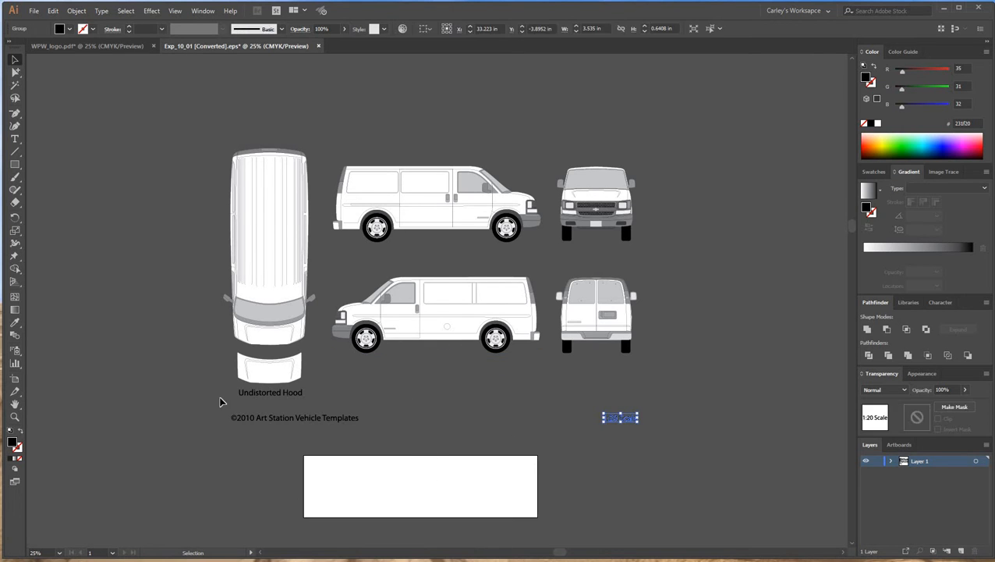
key("Delete")
left_click_drag(419, 448, 533, 499)
left_click(327, 423)
key("Delete")
key("Delete")
Step: Rename Layer 1 as "Template"
scroll(527, 467, "left", 1)
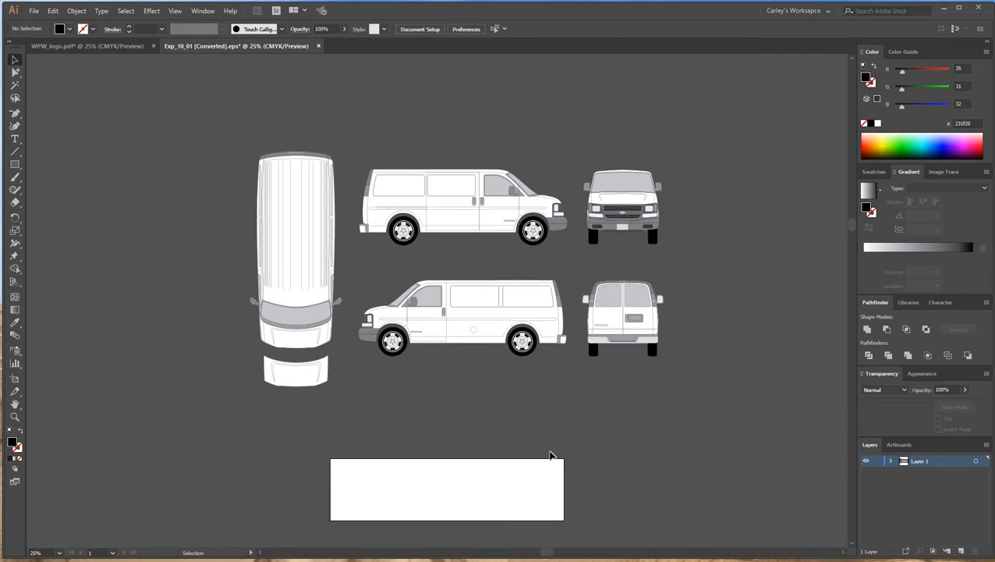
mouse_move(508, 406)
left_mouse_down()
mouse_move(522, 424)
mouse_move(514, 398)
left_mouse_up()
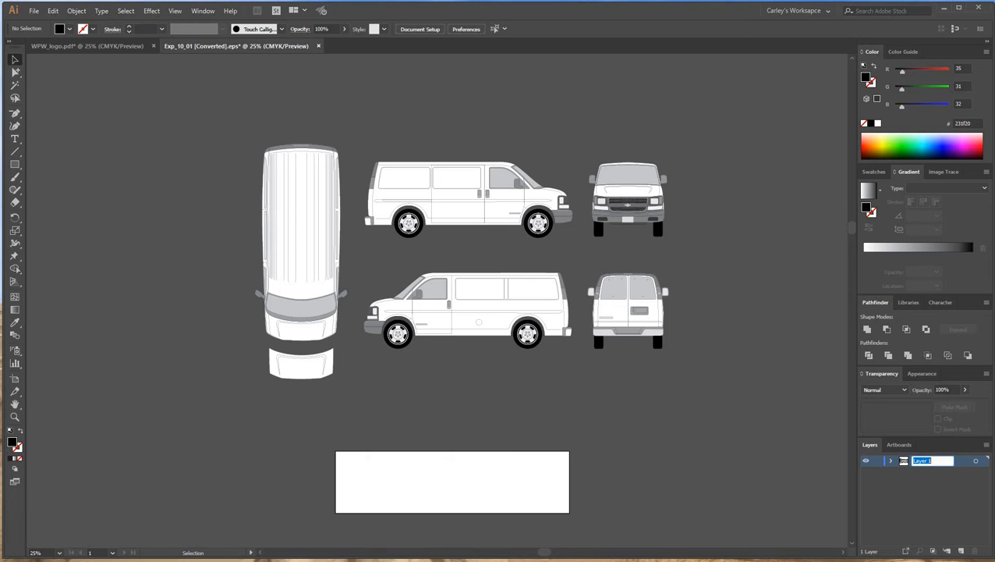
type("Template")
key("Return")
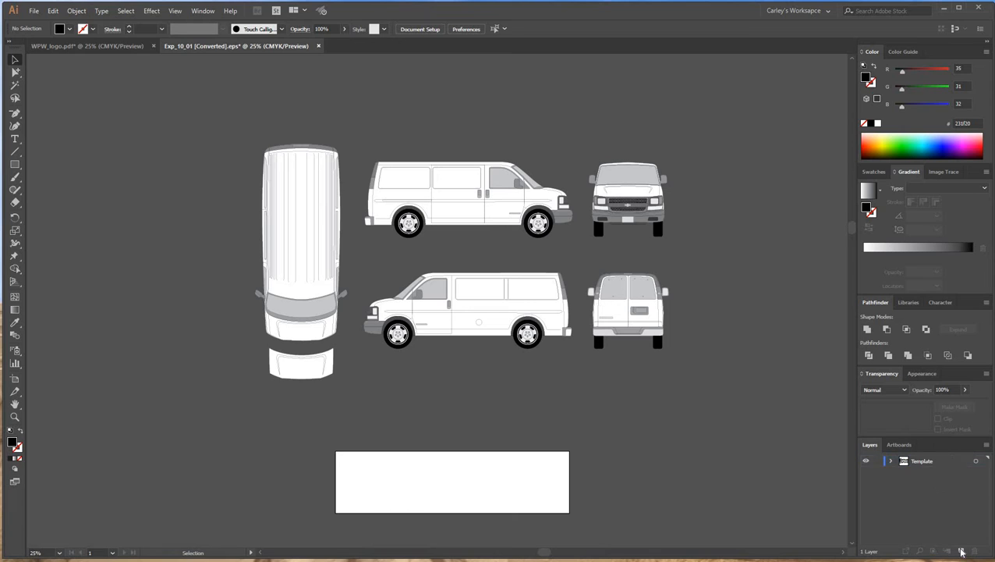
Step: Add a new layer and name it "background"
left_click(961, 551)
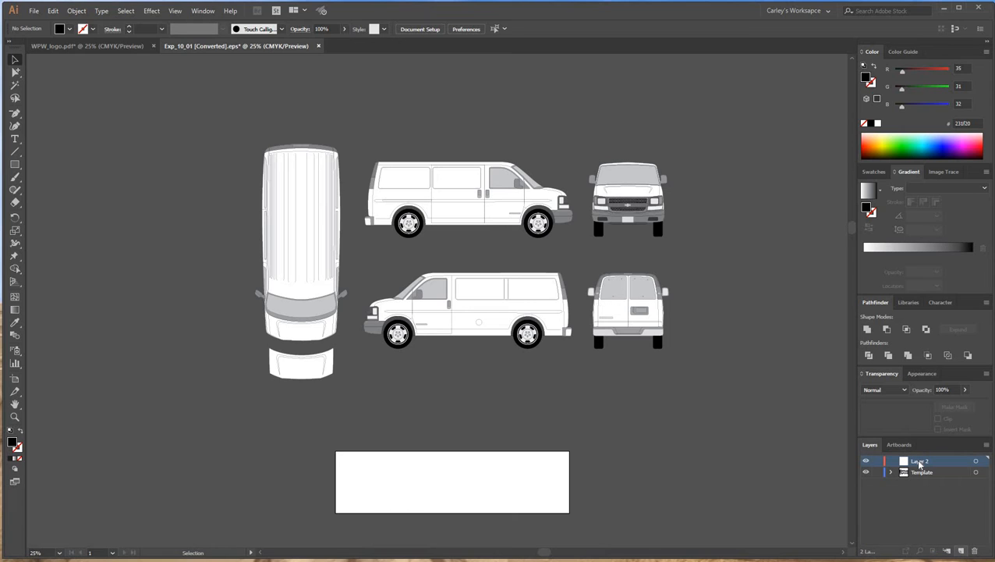
double_click(921, 461)
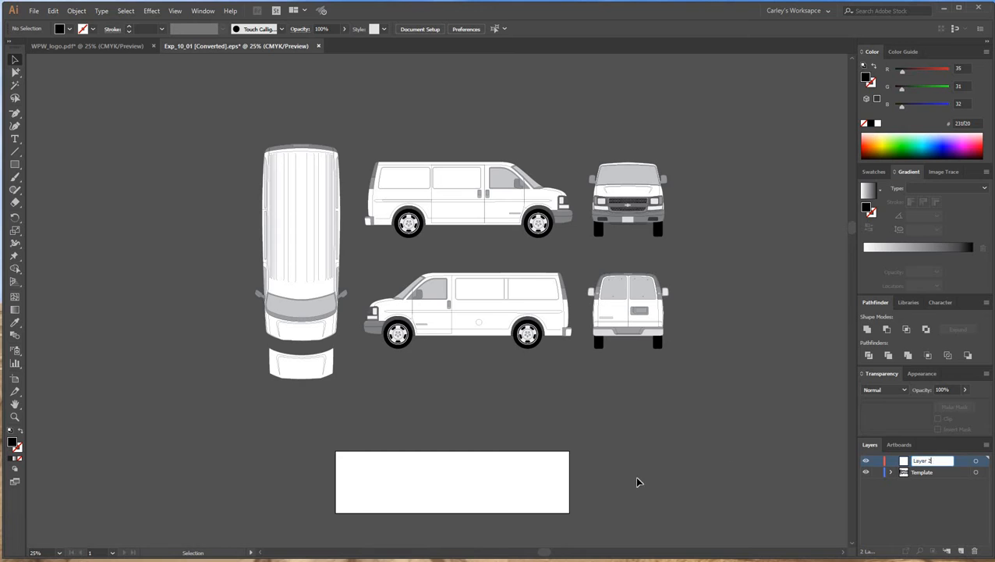
type("background")
Step: Add another layer above the background layer and name it "text/logos"
left_click(962, 551)
double_click(922, 461)
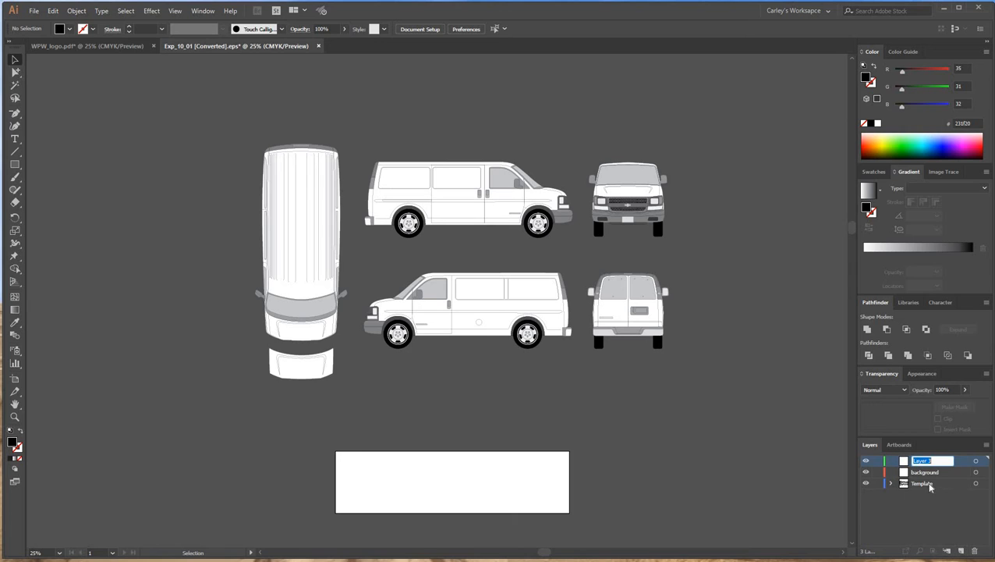
type("f")
left_click(792, 471)
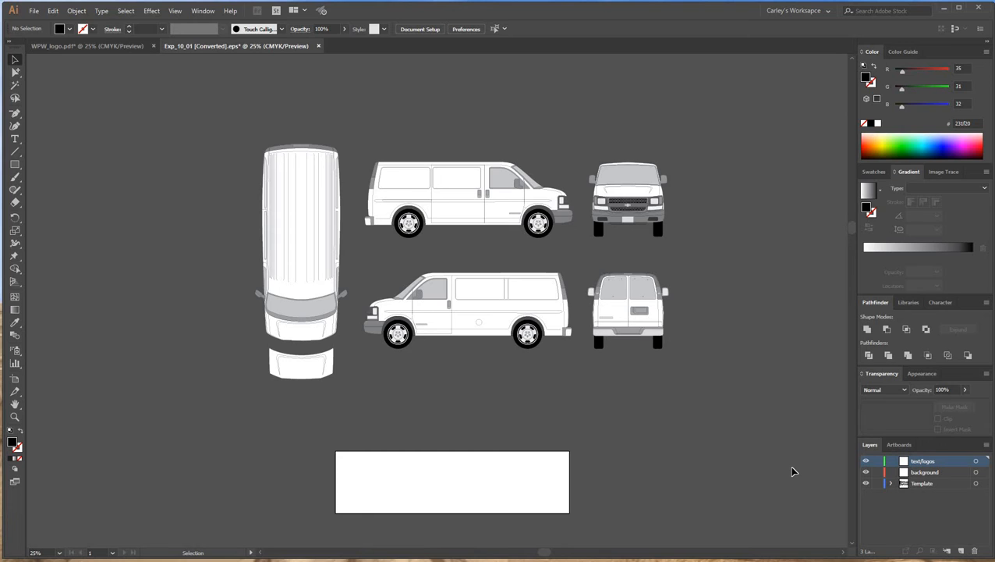
Step: Move the Template layer to the top of the layer stack, above text/logos and background
left_click(920, 484)
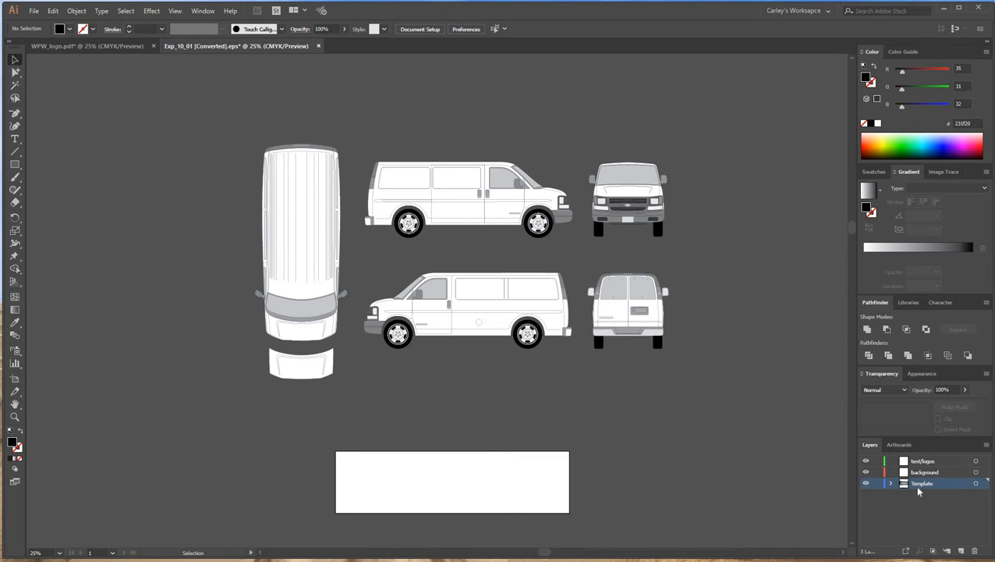
left_click_drag(923, 484, 918, 462)
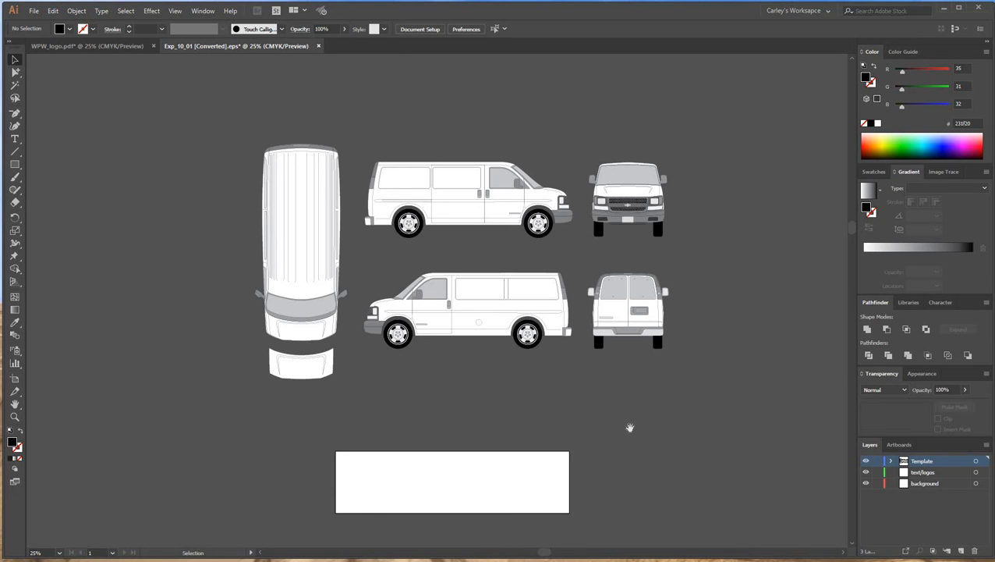
Step: Try moving the white body shape out of the top view with the Group Selection tool, and undo the move
key("ctrl+plus")
left_click_drag(603, 471, 591, 471)
left_click(16, 72)
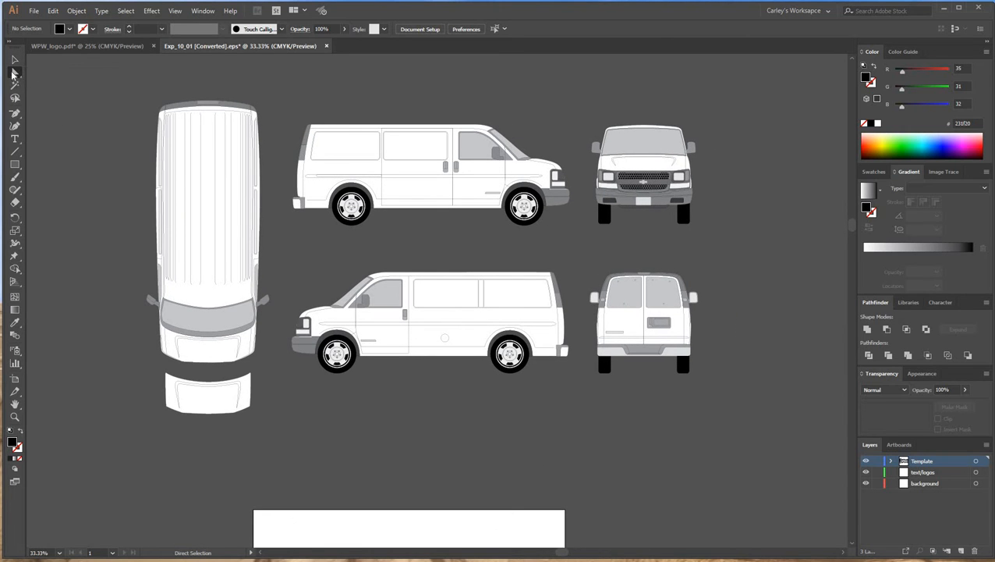
left_click_drag(16, 72, 55, 88)
left_click(214, 145)
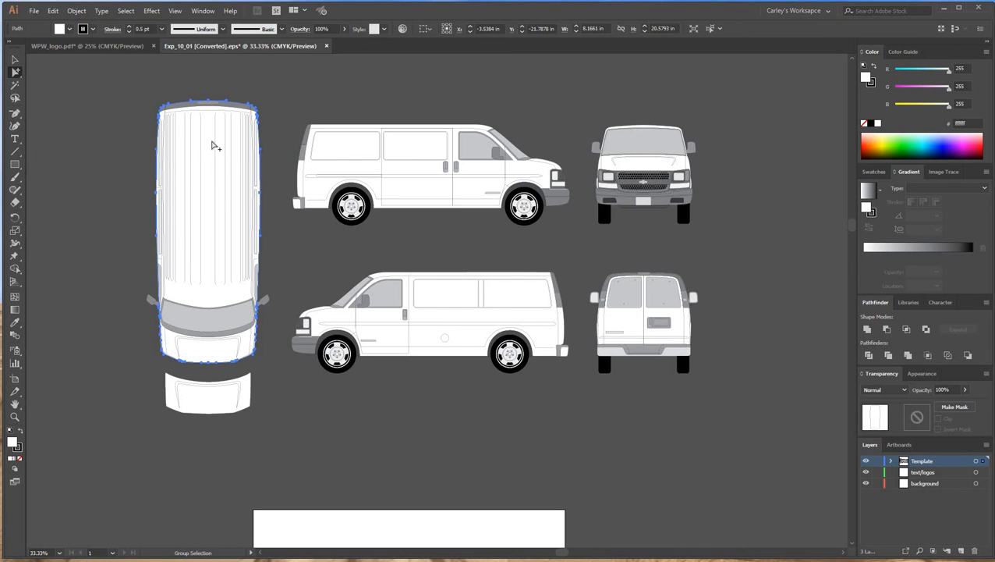
left_click_drag(215, 145, 117, 122)
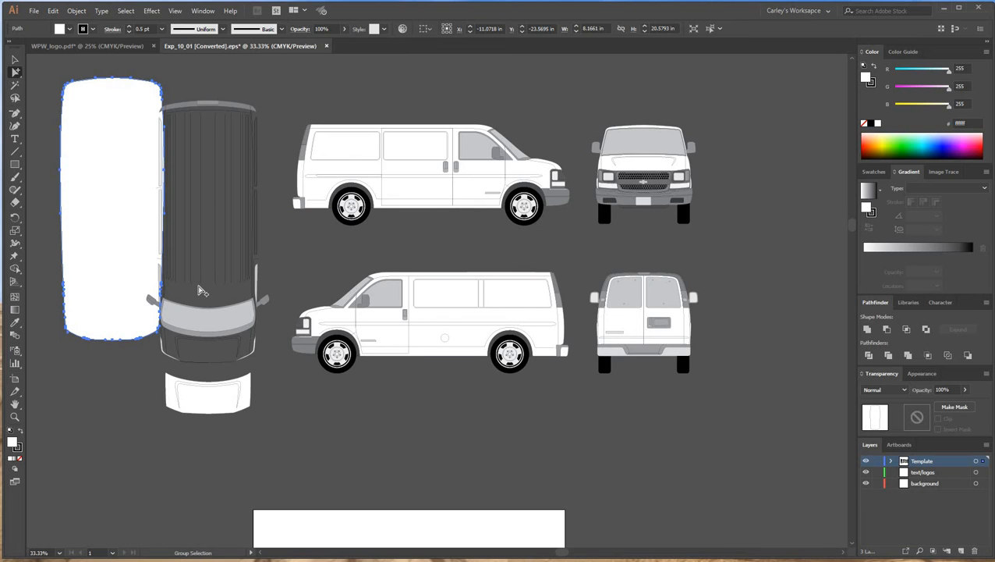
key("ctrl+z")
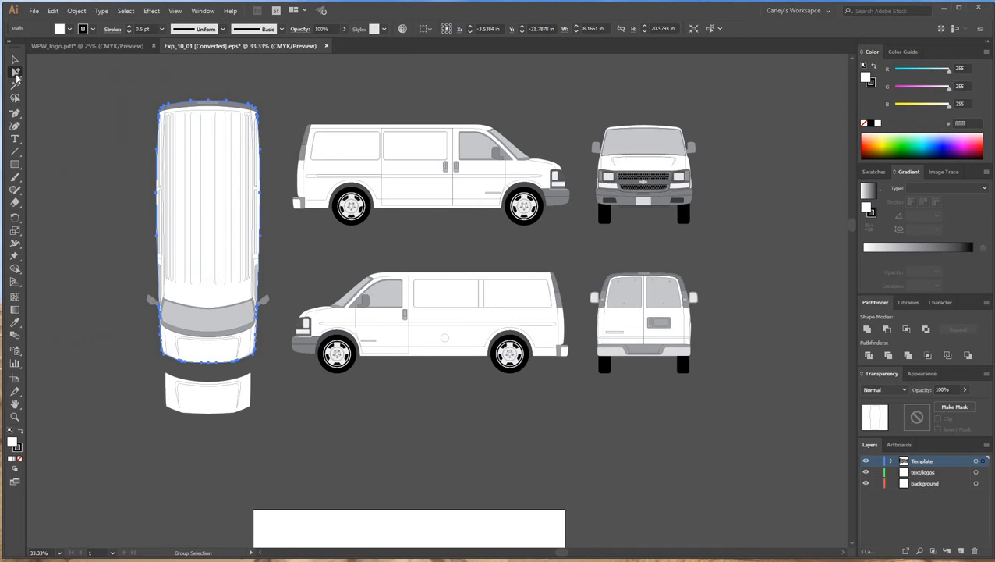
Step: Try pulling an anchor point of the top-view body shape outward with the Direct Selection tool, and undo the change
left_click(17, 74)
left_click(75, 72)
left_click_drag(157, 194, 43, 175)
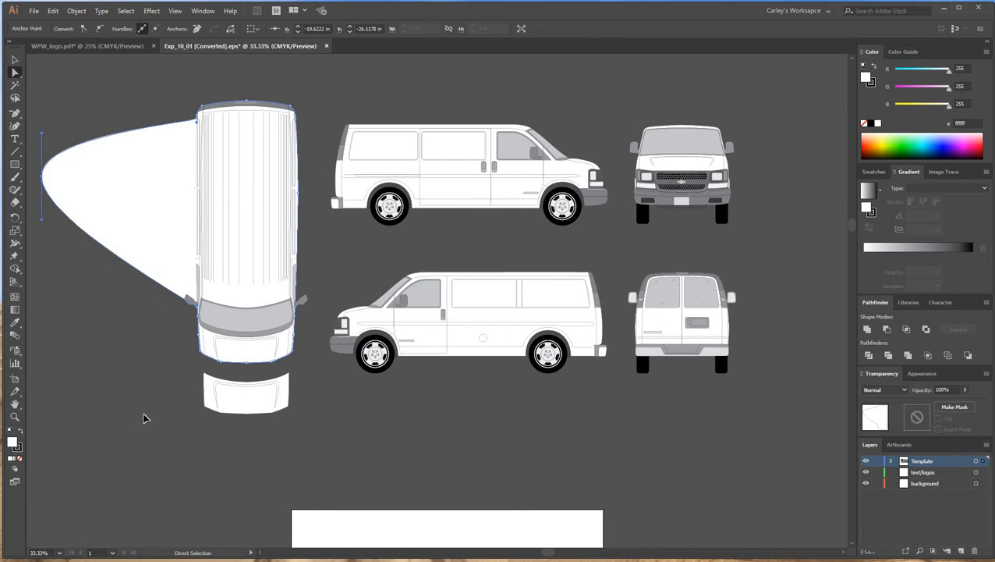
key("ctrl+z")
Step: Select the white body shapes of all the van views, including the separate hood piece, with the Group Selection tool and copy them
left_click_drag(15, 73, 91, 86)
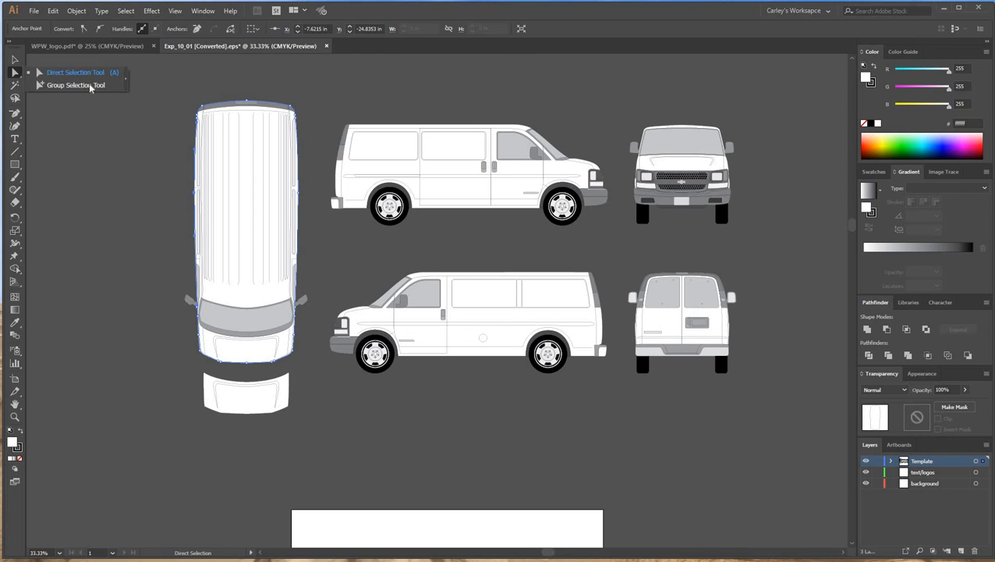
left_click(306, 463)
key("space")
left_click_drag(316, 462, 390, 440)
scroll(654, 418, "left", 2)
scroll(659, 422, "down", 1)
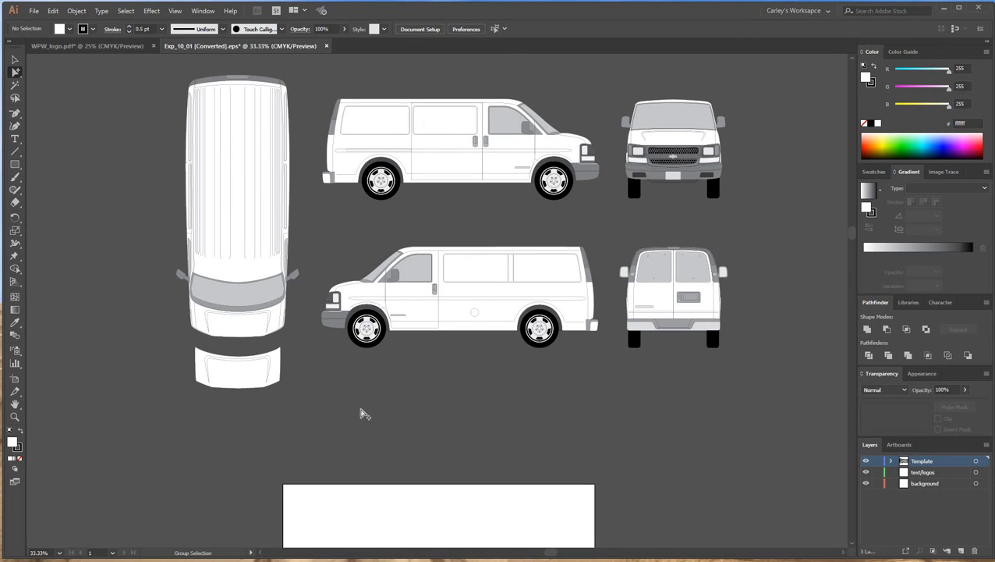
left_click(241, 378)
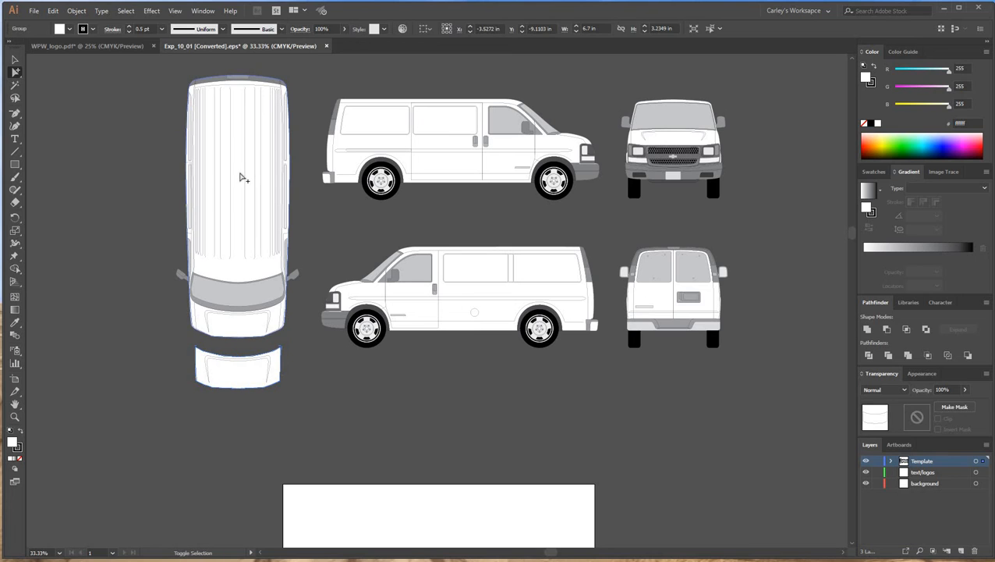
left_click(241, 177, "shift")
left_click(462, 148, "shift")
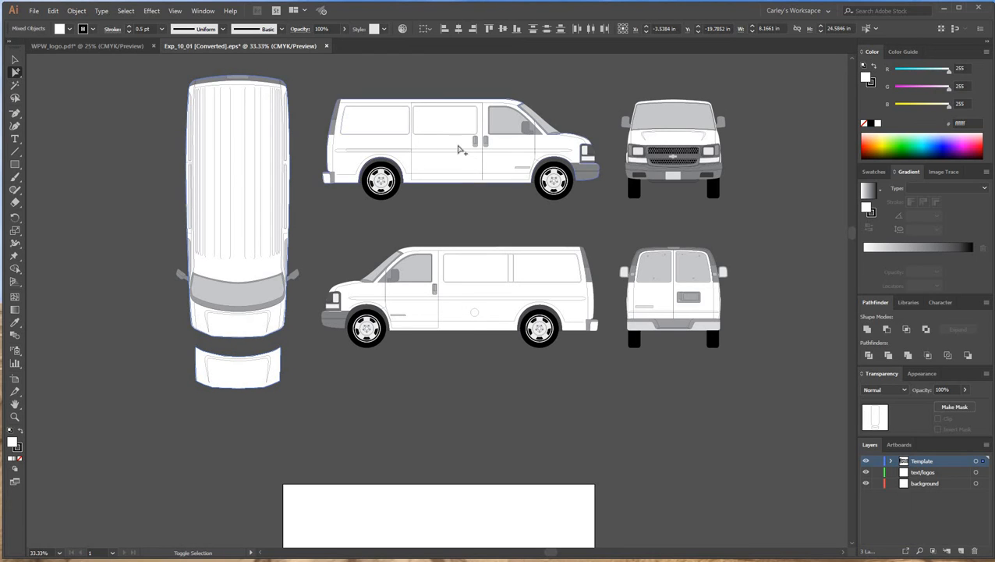
left_click(465, 297, "shift")
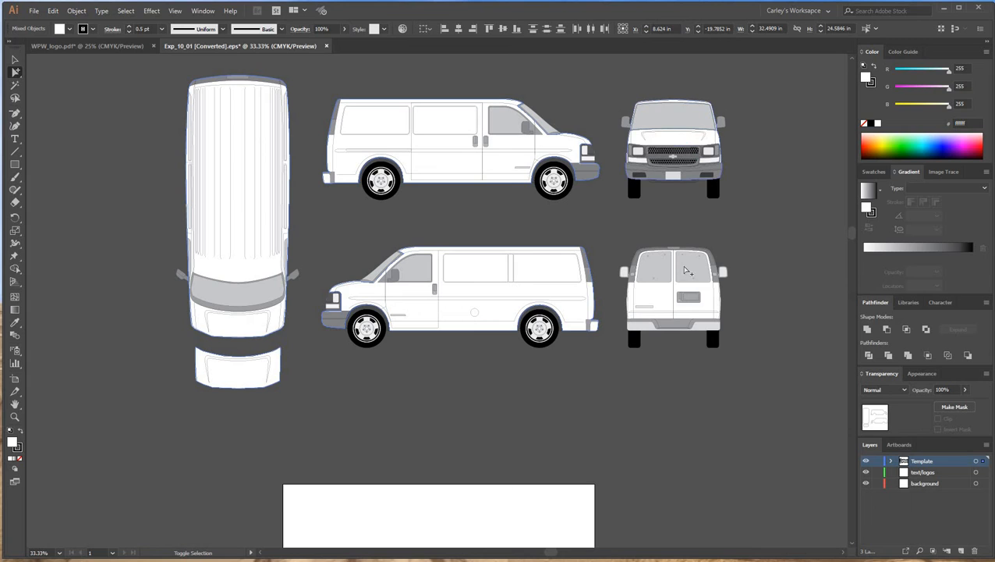
key("ctrl+a")
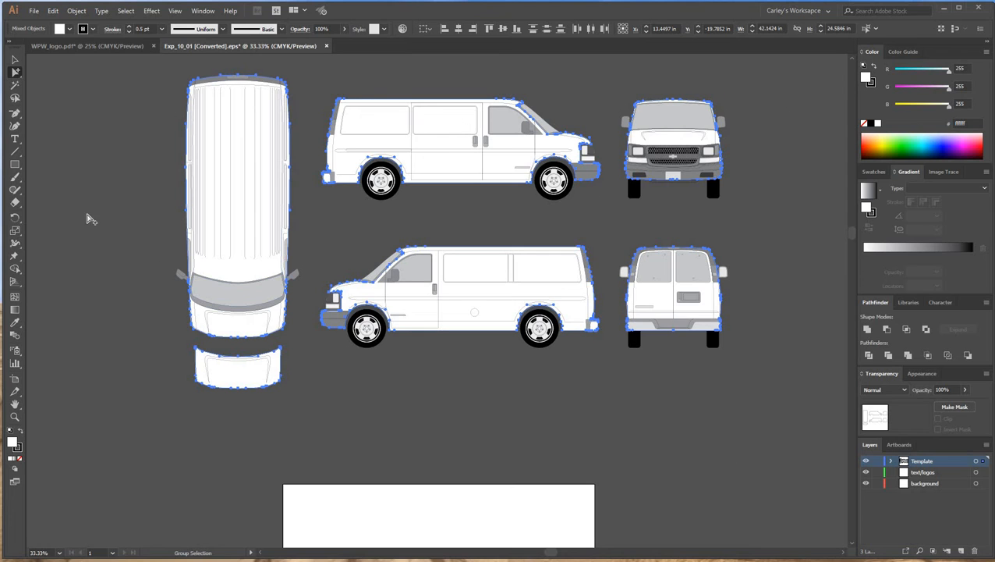
left_click(53, 11)
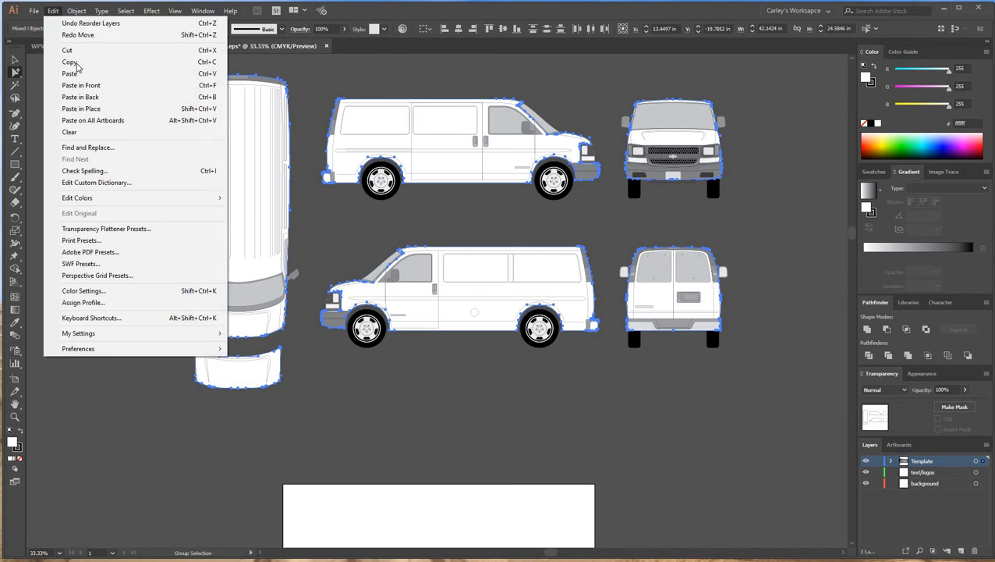
left_click(72, 62)
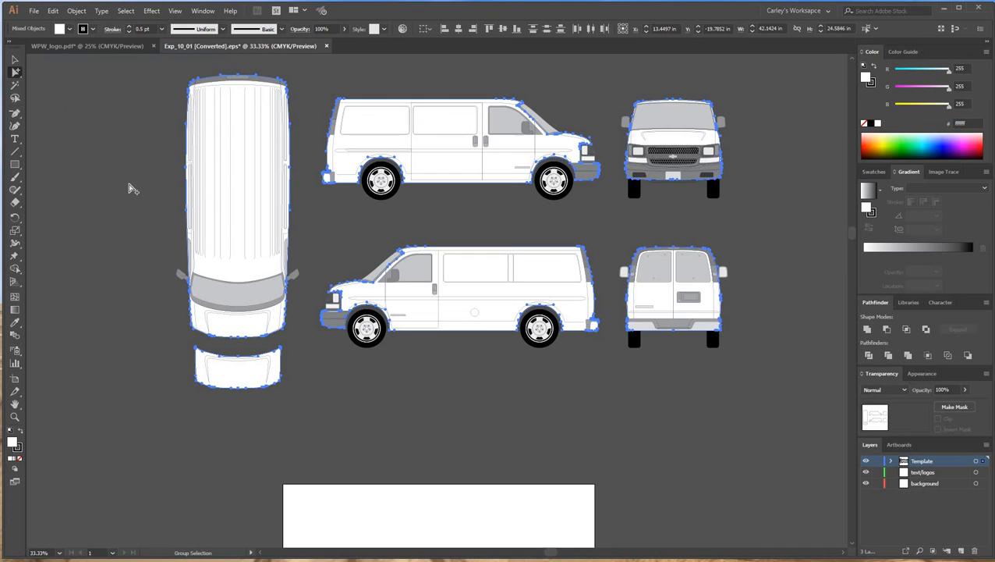
Step: Set the fill of the selected van body shapes to none and lock the Template layer
left_click(864, 125)
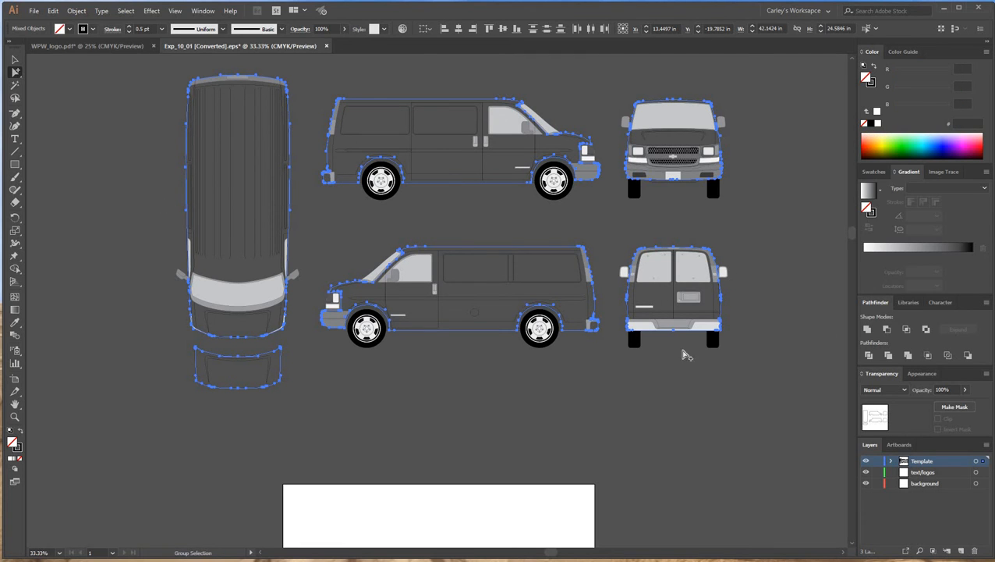
left_click(878, 462)
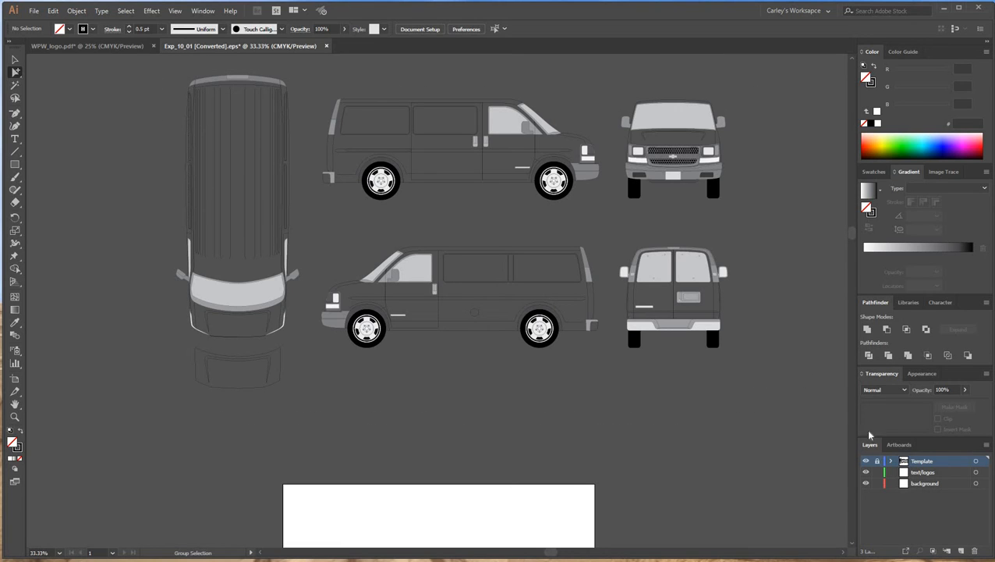
Step: Paste the copied body shapes in place on the background layer
left_click(922, 486)
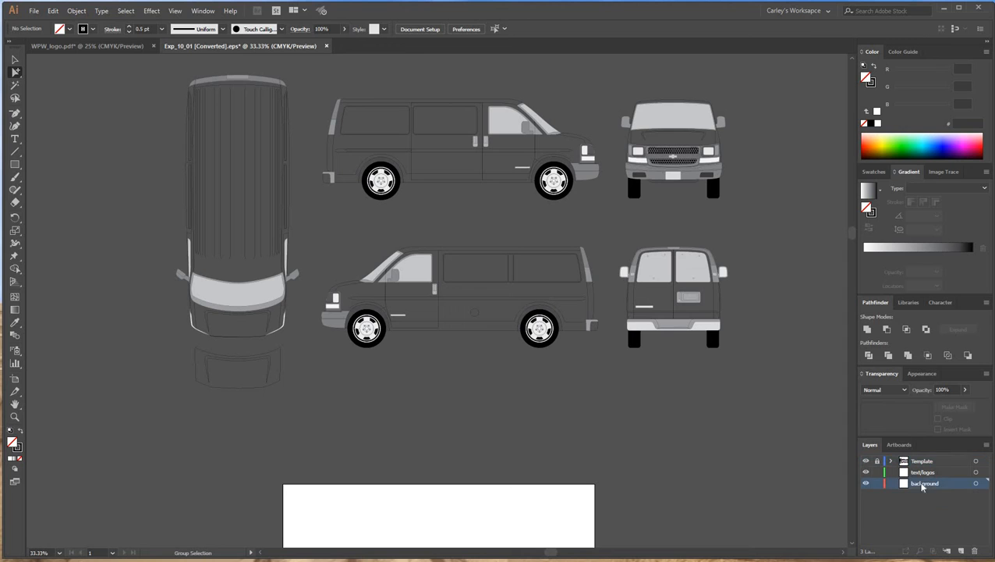
left_click(52, 11)
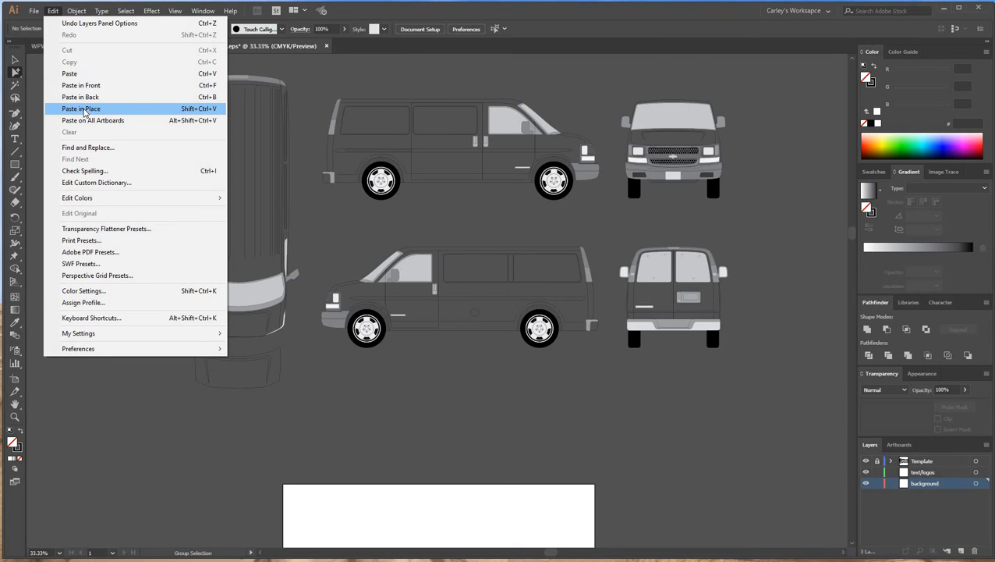
left_click(84, 110)
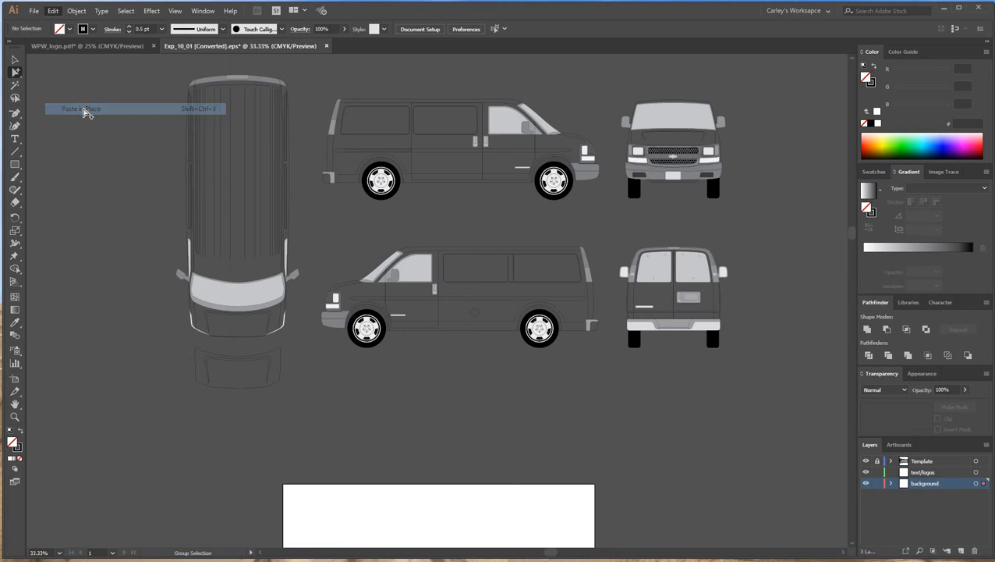
Step: Fill the pasted body shapes on the background layer with bright green 00f517 and deselect them
left_click(902, 144)
left_click(880, 139)
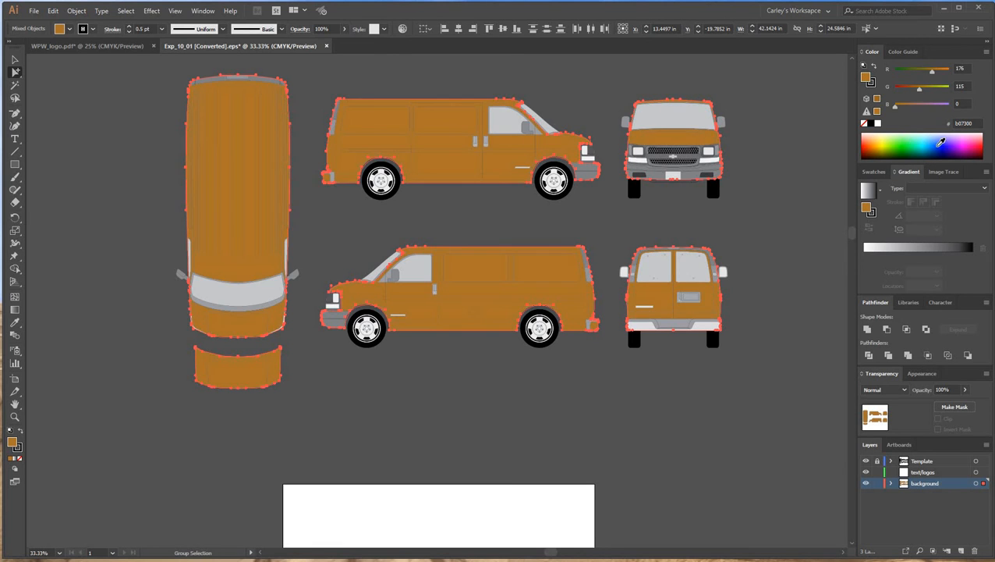
left_click(940, 143)
left_click(910, 139)
left_click(928, 142)
left_click(943, 144)
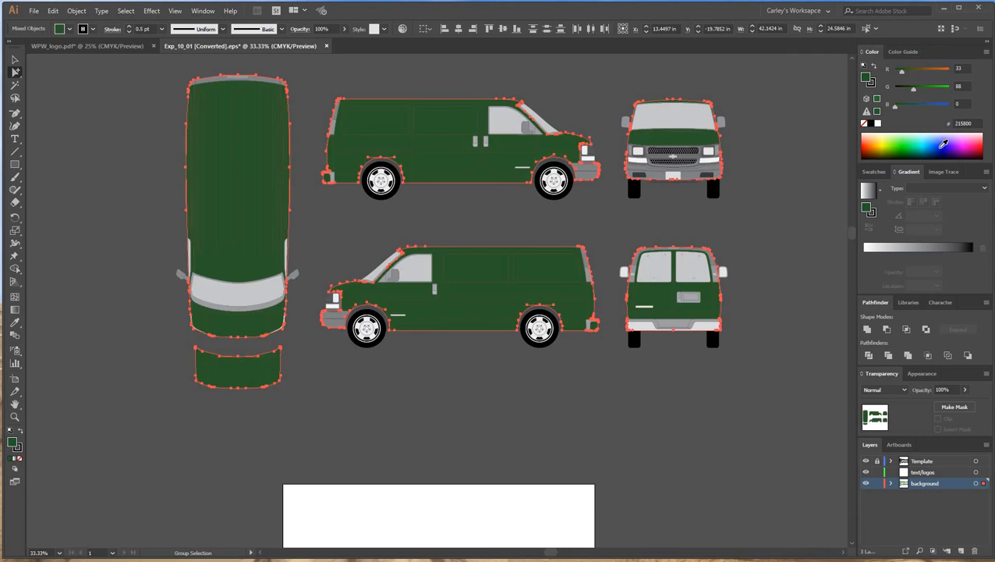
left_click_drag(940, 148, 917, 142)
left_click(905, 143)
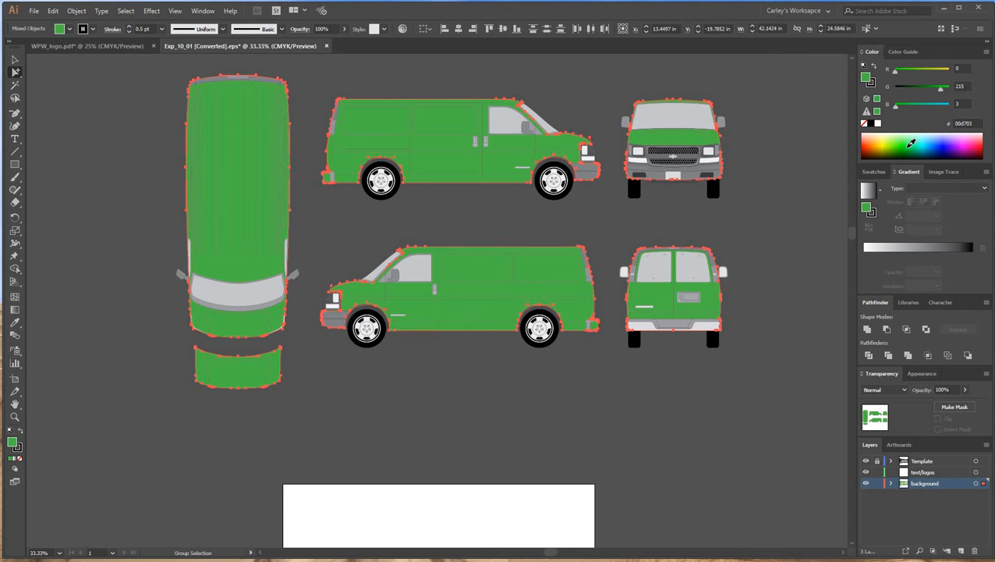
left_click(907, 139)
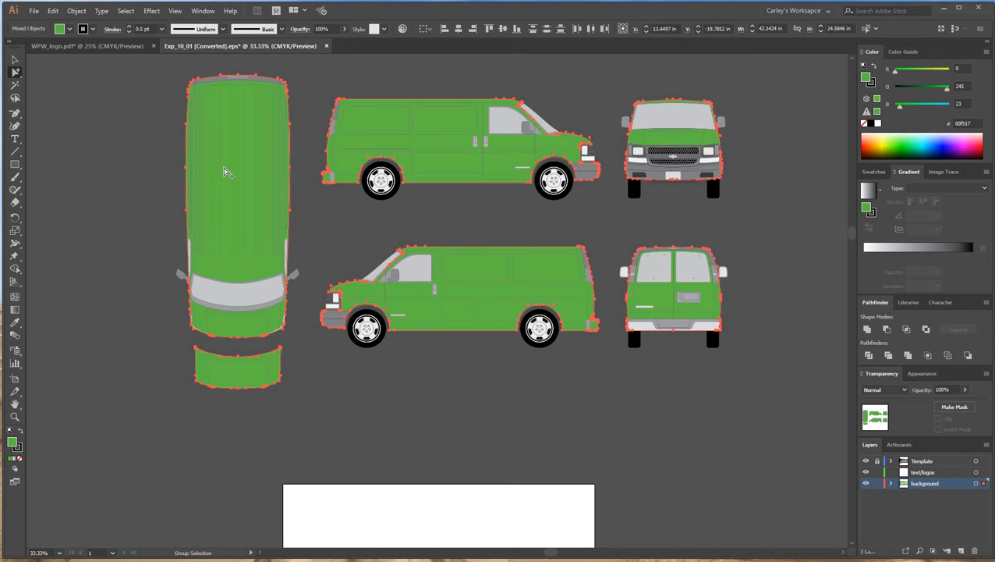
left_click(15, 59)
left_click(600, 408)
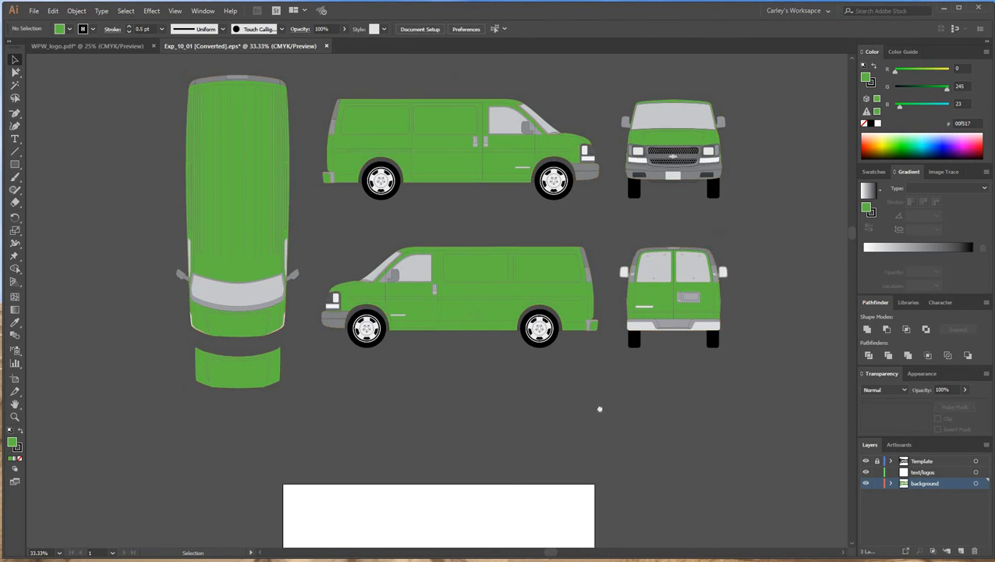
Step: Draw a new artboard about 47.6 × 27.8 in around all the van views and delete the original Artboard 1
left_click_drag(72, 359, 33, 378)
left_click(15, 378)
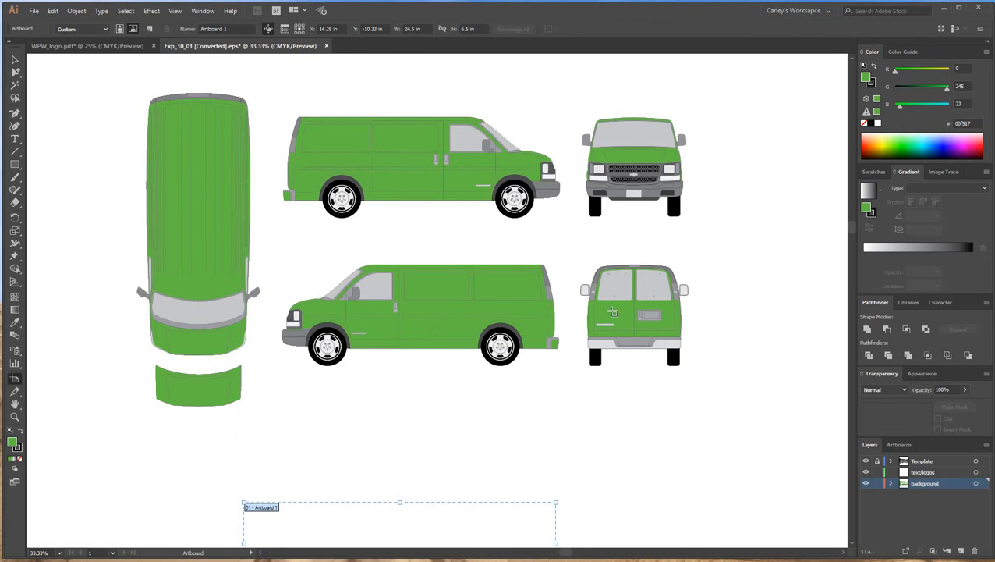
left_click_drag(104, 69, 710, 422)
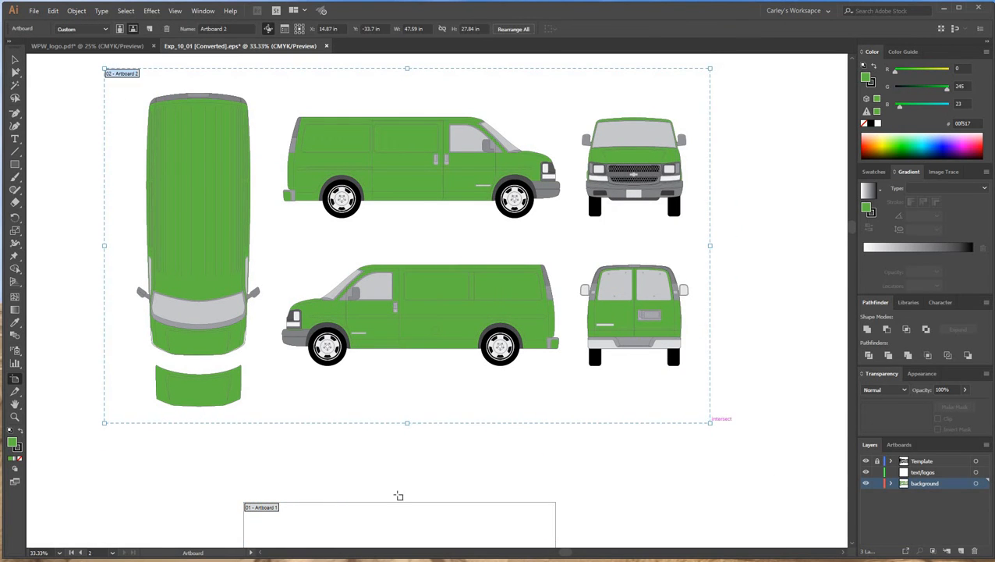
scroll(398, 494, "down", 3)
left_click(382, 433)
key("Delete")
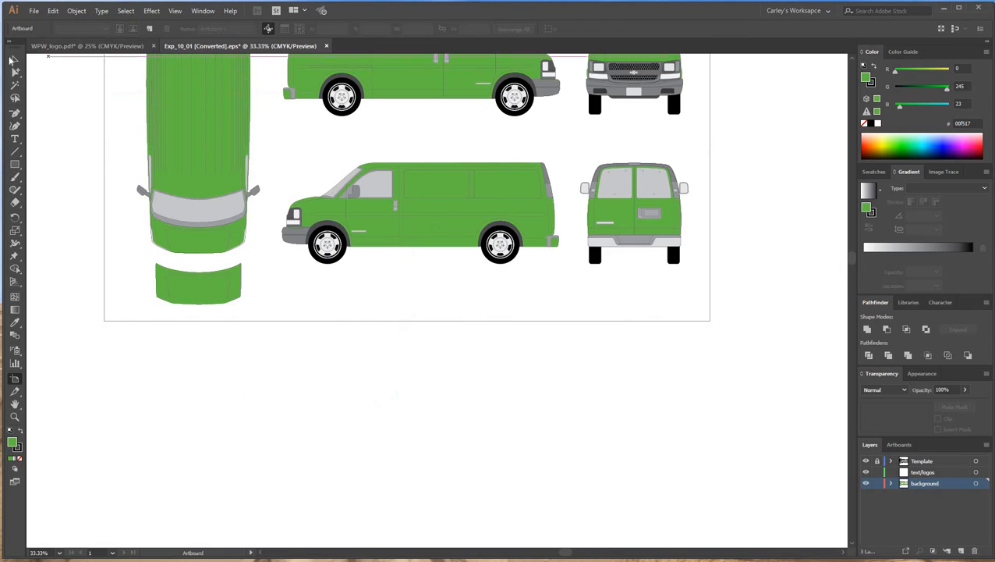
left_click(15, 60)
left_click_drag(474, 346, 497, 469)
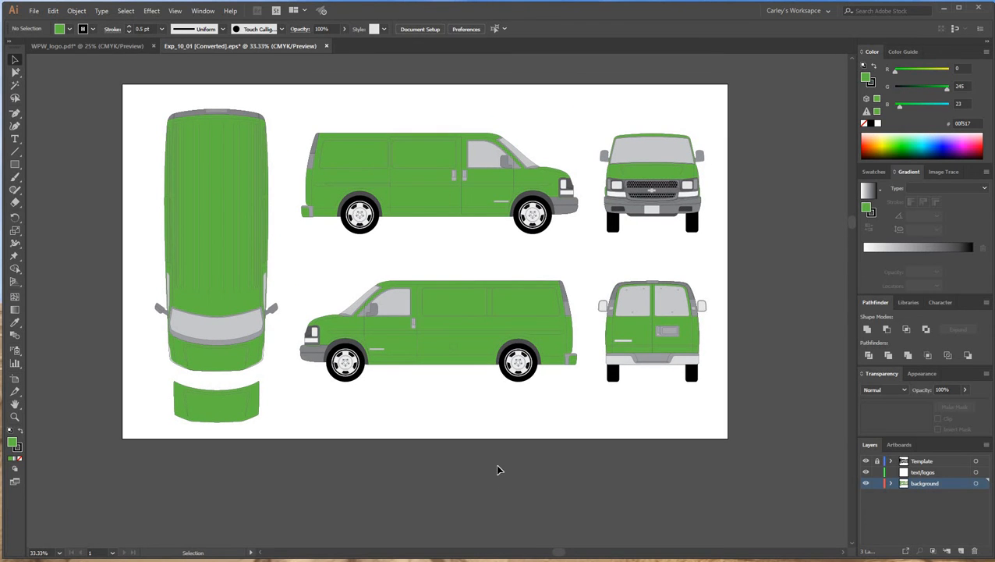
Step: Switch to the logo PDF document and copy the large yellow, pink, black and blue brush-stroke graphic
left_click_drag(569, 516, 518, 516)
left_click(117, 47)
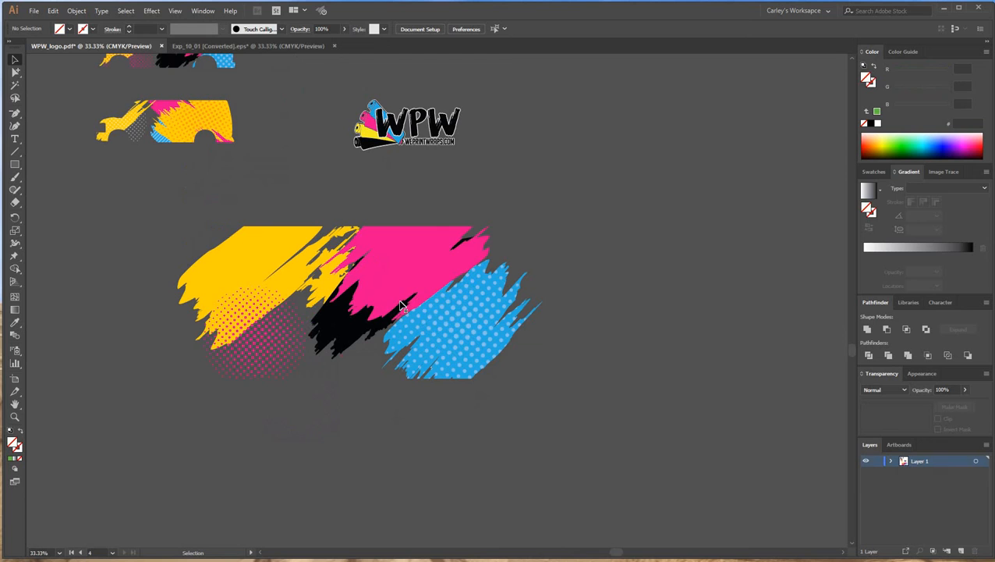
left_click_drag(436, 284, 435, 322)
left_click(435, 320)
key("ctrl+c")
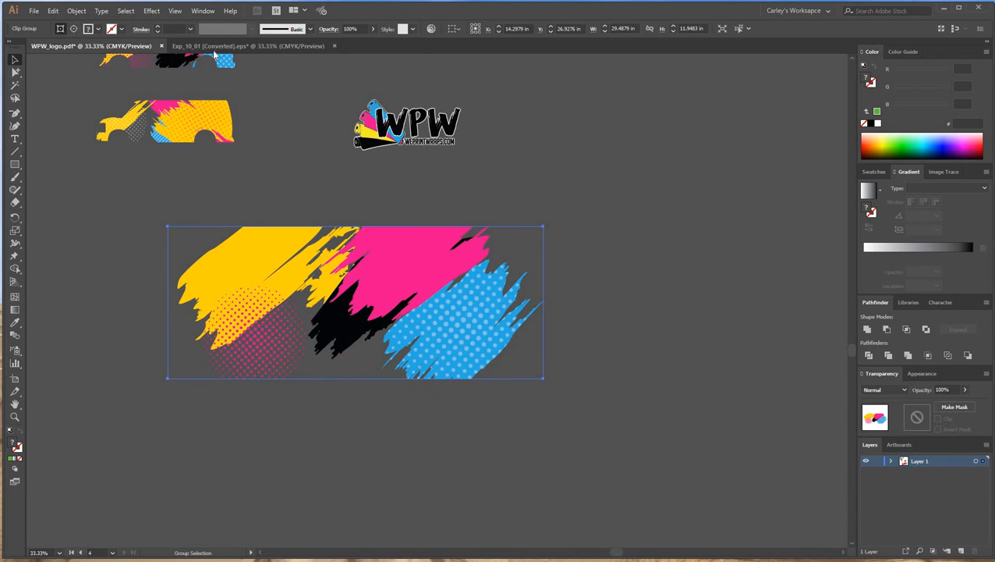
Step: Return to the Exp_10_01 van document and lock the text/logos layer
left_click(212, 47)
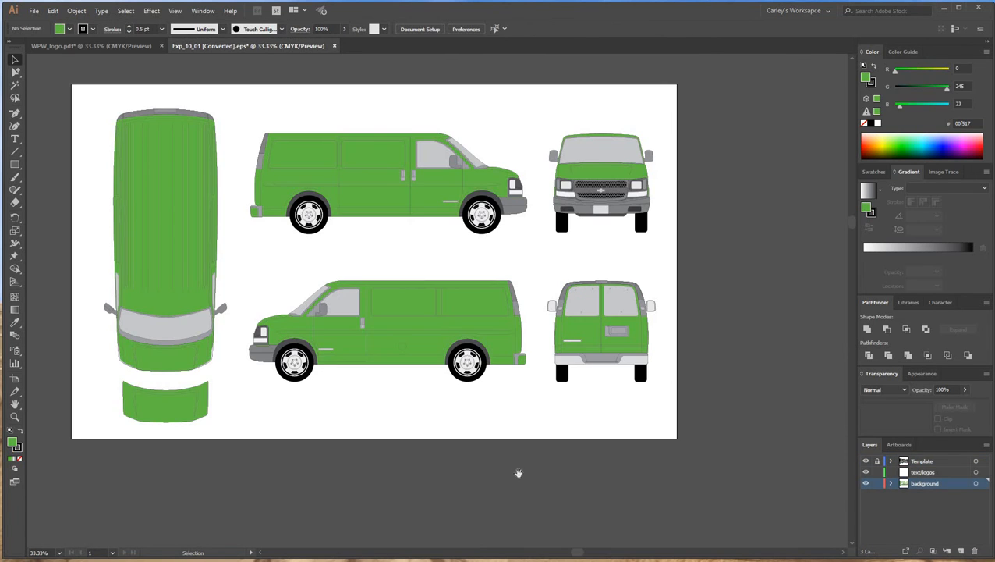
left_click_drag(518, 473, 555, 444)
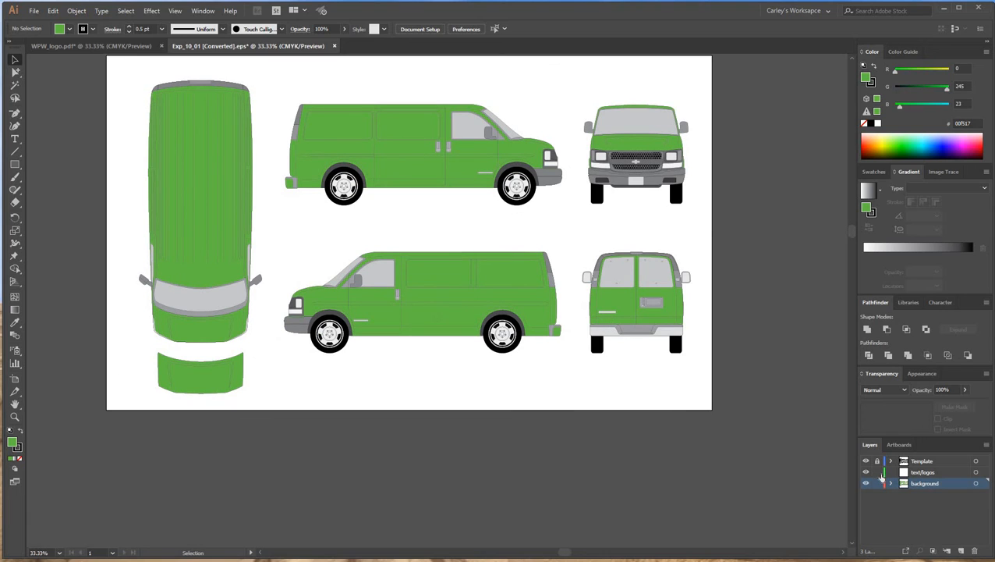
left_click(878, 472)
Step: Paste the brush-stroke graphic into the background layer and position it over the lower side view of the van
left_click_drag(434, 443, 400, 431)
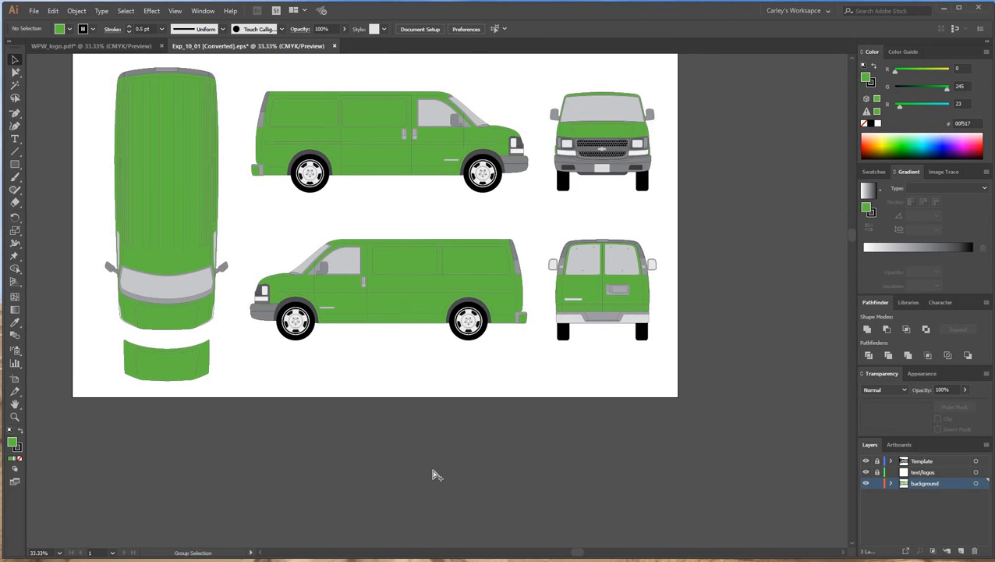
key("ctrl+v")
left_click(457, 507)
key("ctrl+plus")
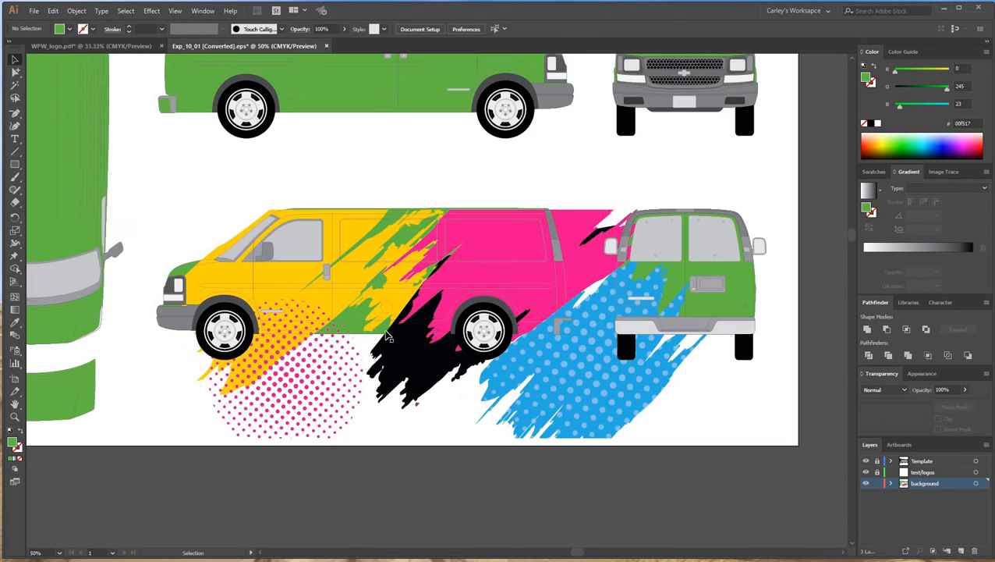
left_click_drag(426, 361, 377, 333)
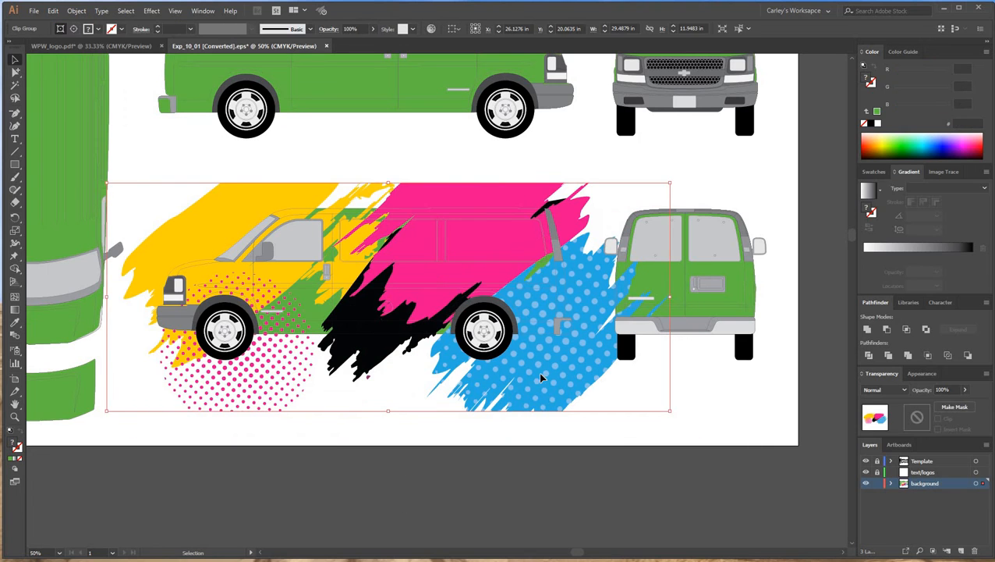
left_click_drag(541, 373, 541, 359)
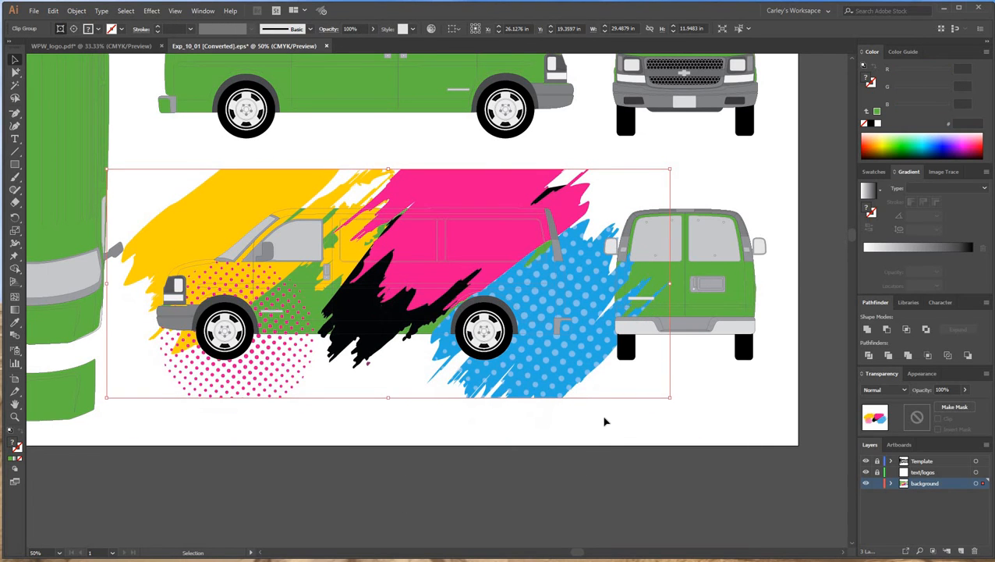
Step: Nudge the brush-stroke graphic slightly down and to the right over the lower side view of the van
key("Down")
key("Down")
key("Down")
key("Down")
key("Down")
key("Down")
key("Down")
key("Down")
key("Down")
key("Right")
key("Right")
key("Right")
key("Right")
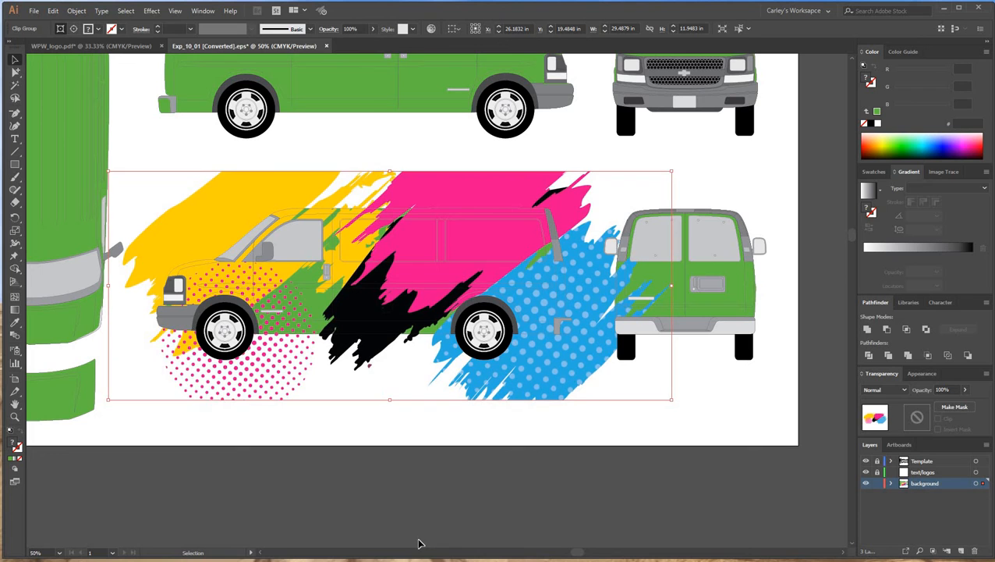
left_click(406, 474)
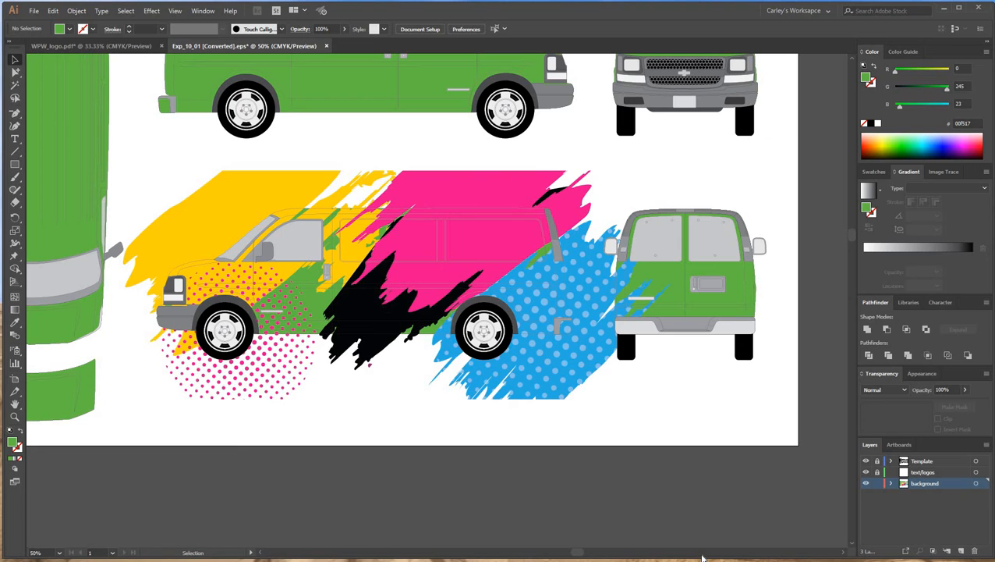
Step: Send the brush-stroke graphic to the back, behind the green body shapes of the van
left_click(429, 270)
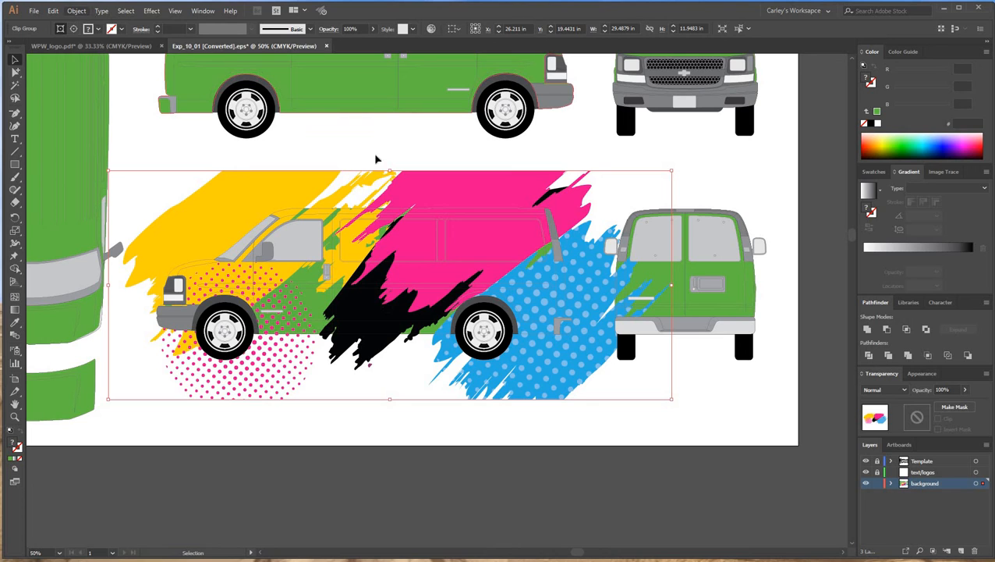
right_click(429, 234)
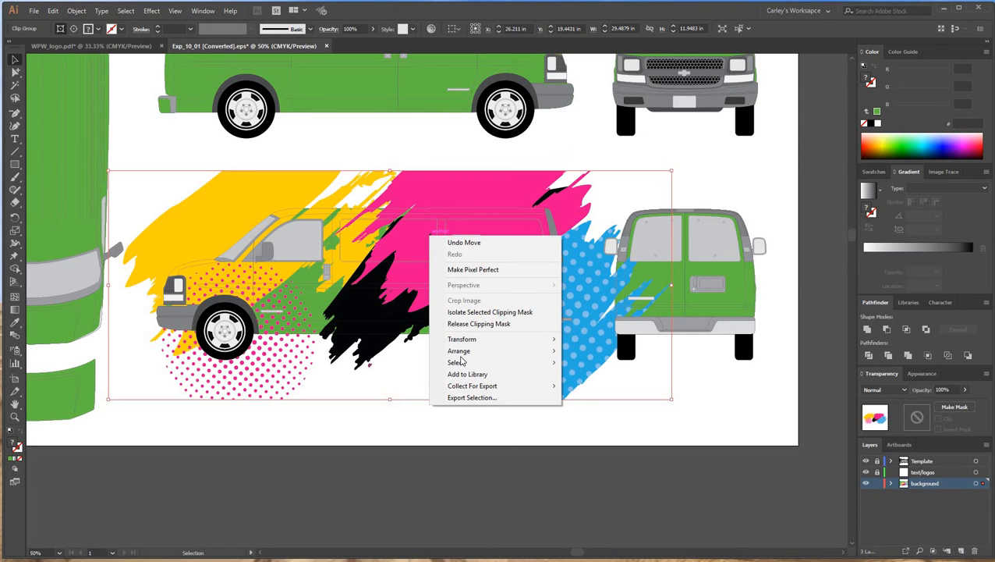
mouse_move(468, 351)
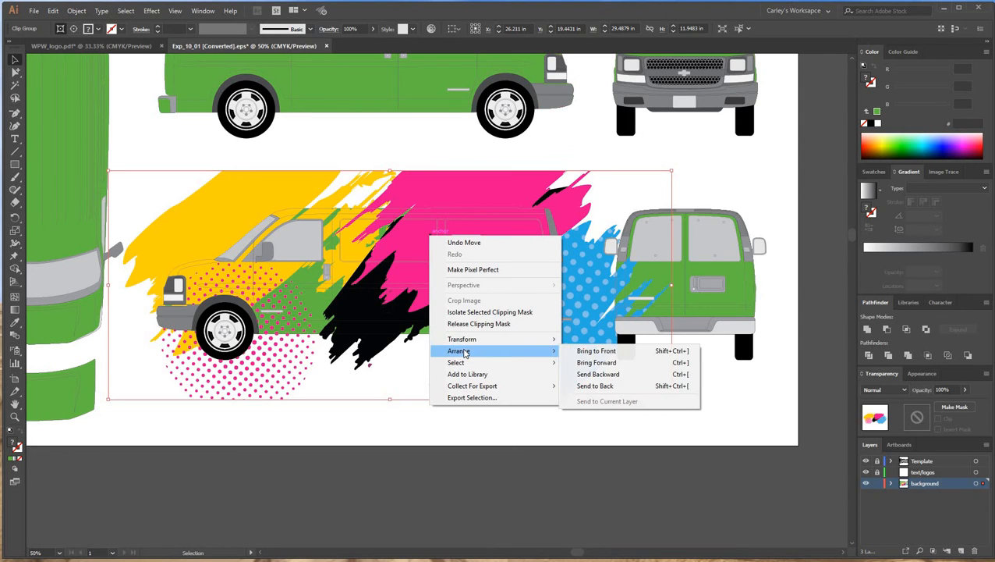
left_click(582, 385)
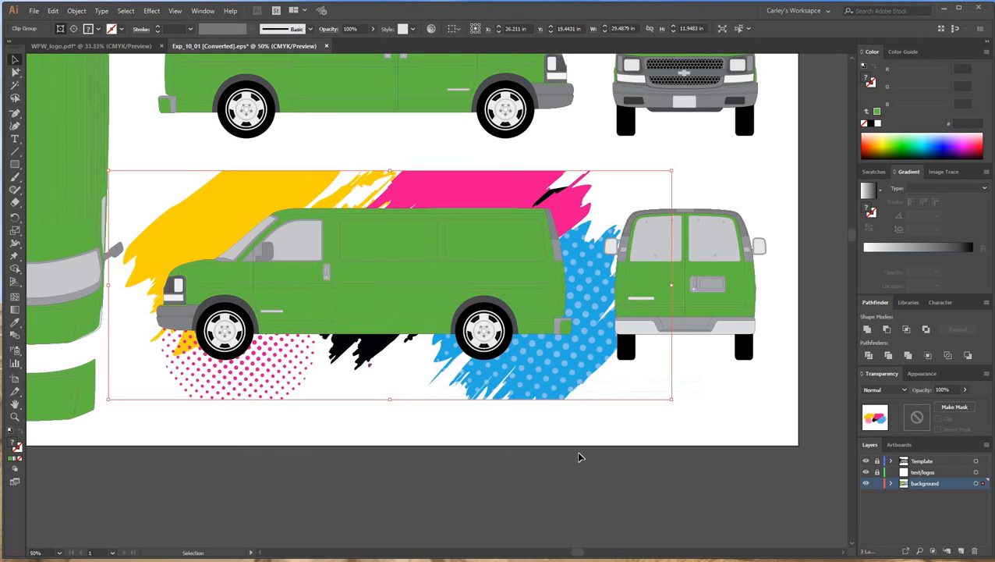
Step: Clip the brush-stroke graphic to the lower side view's green body shape with a clipping mask
left_click(405, 254)
left_click(405, 254)
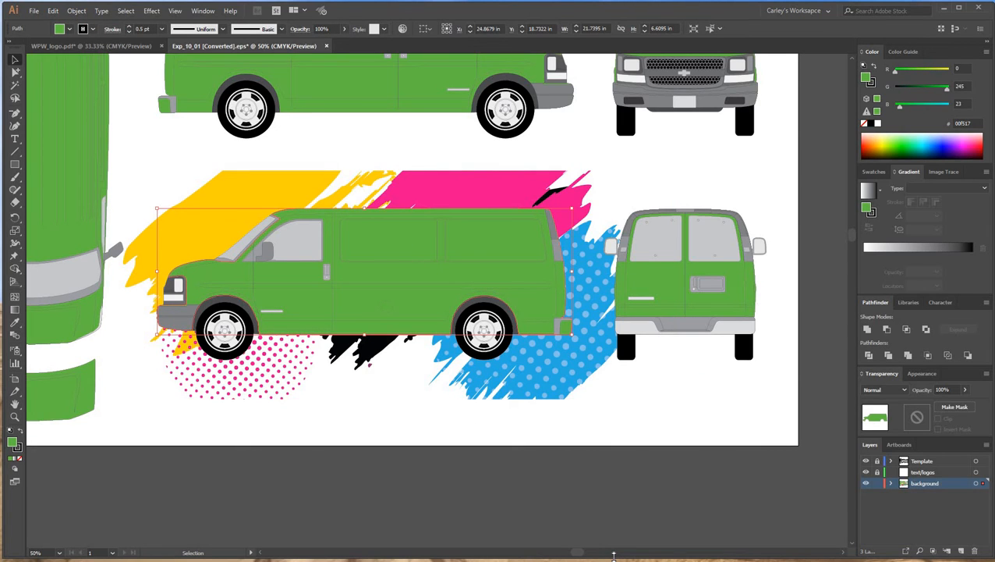
left_click(444, 553)
left_click(693, 483)
key("space")
left_click_drag(757, 473, 388, 432)
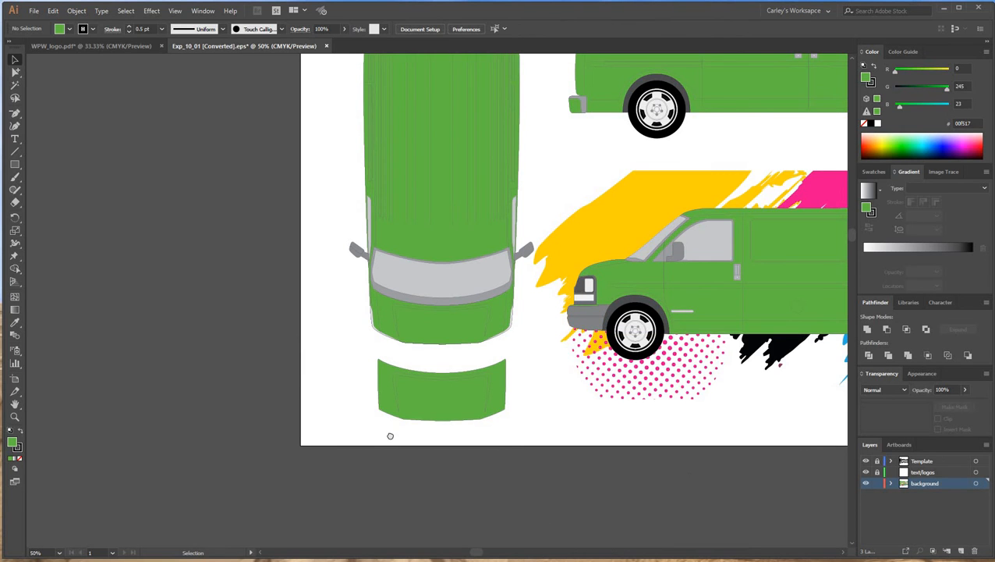
left_click(367, 195)
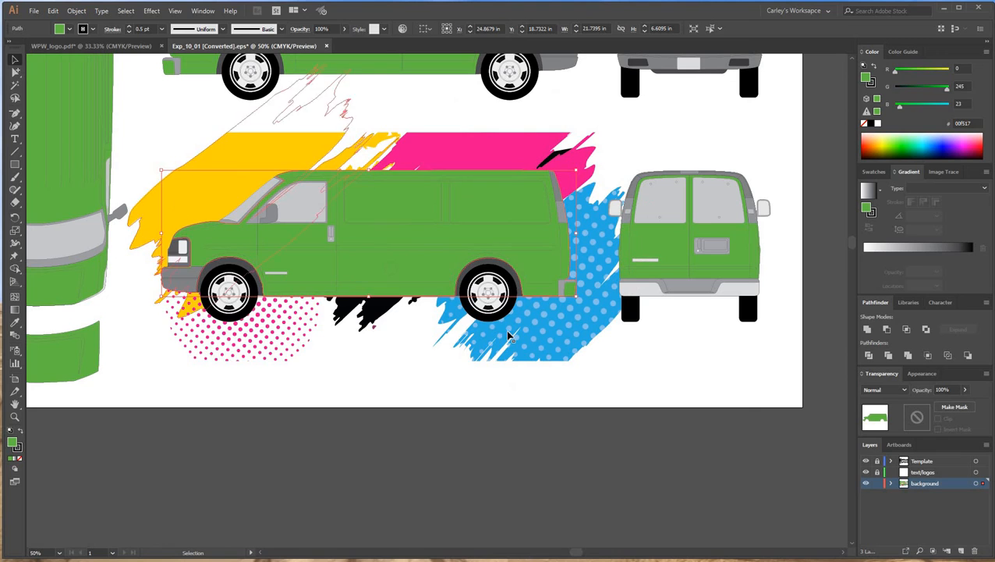
left_click(445, 145)
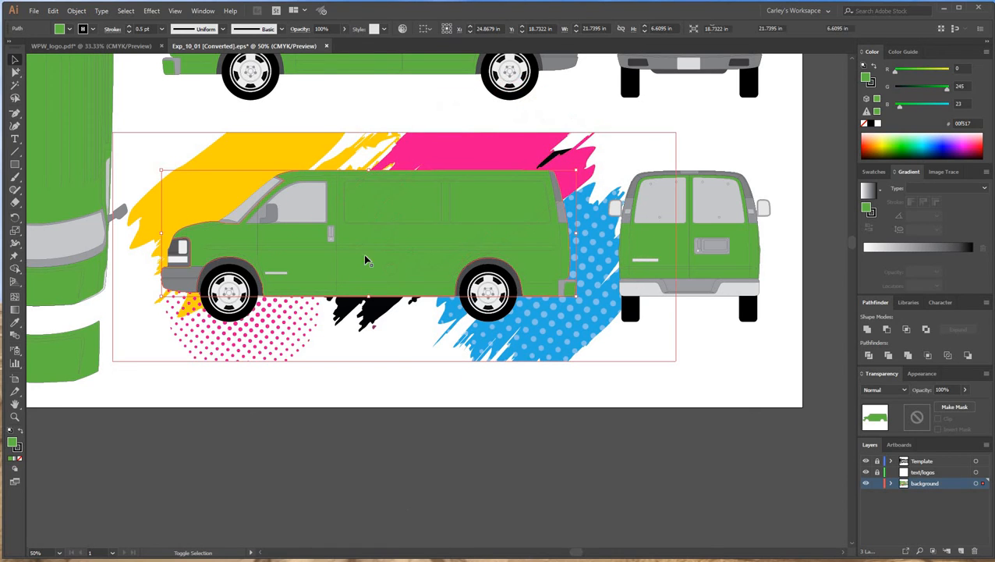
right_click(362, 206)
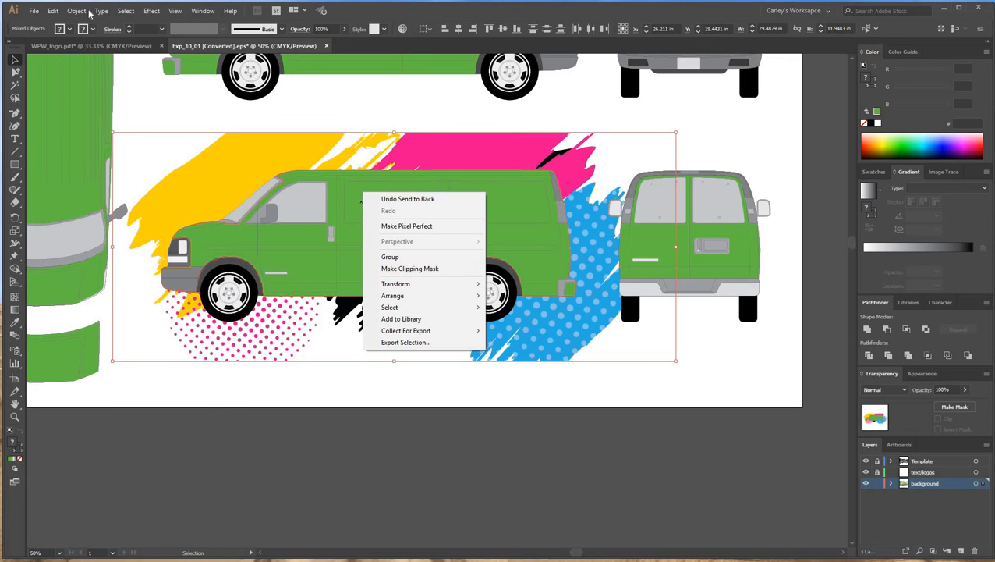
left_click(76, 10)
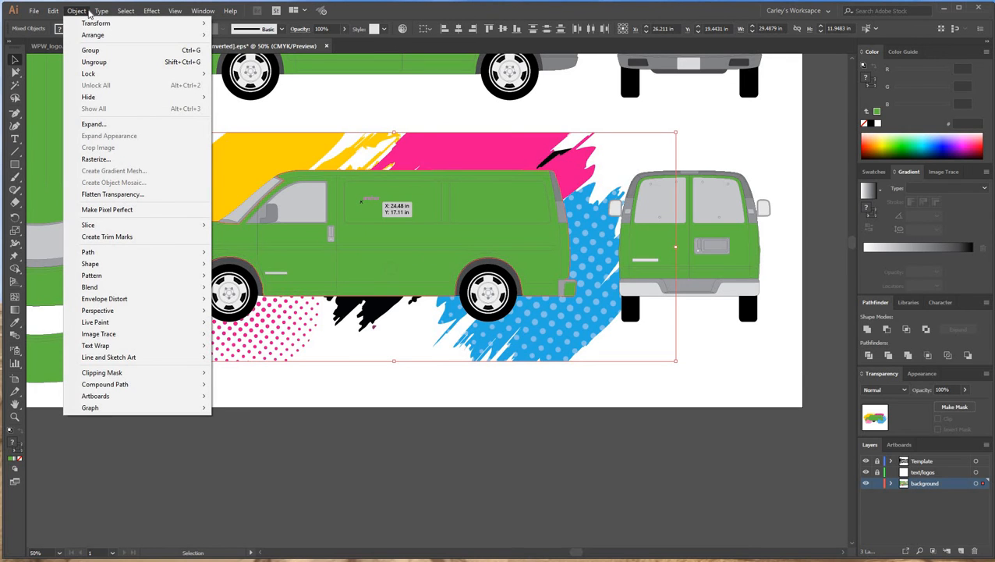
mouse_move(106, 373)
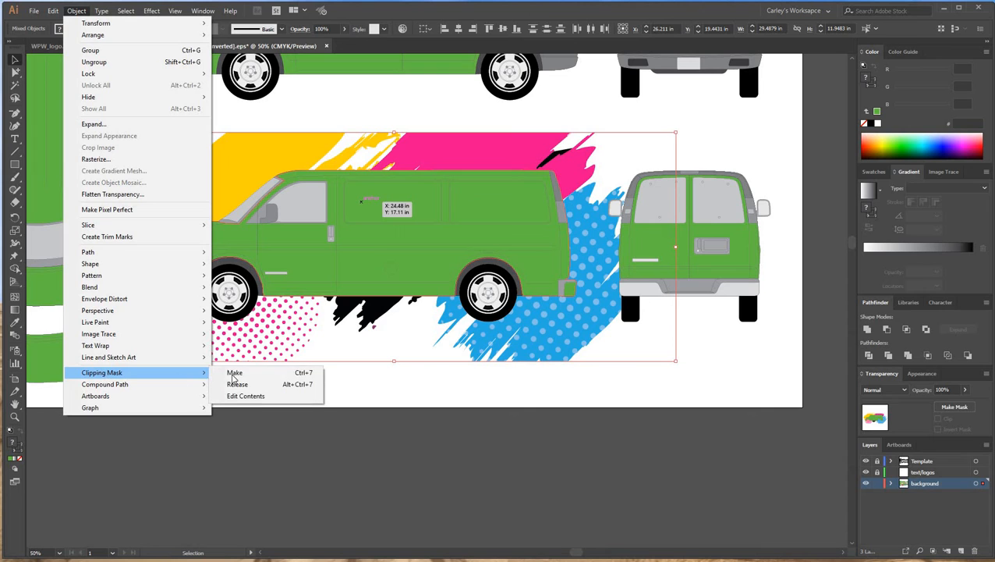
left_click(234, 373)
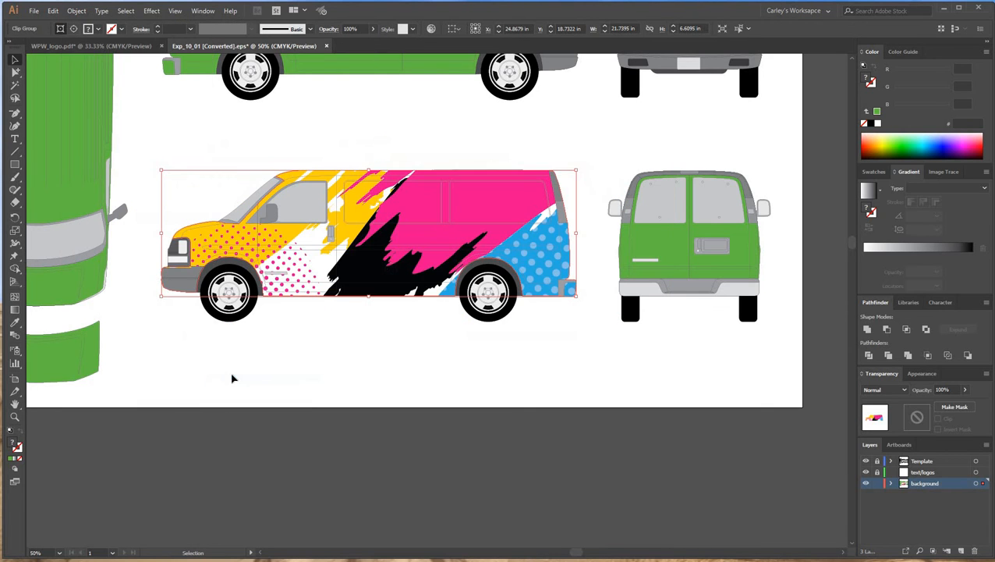
left_click(560, 450)
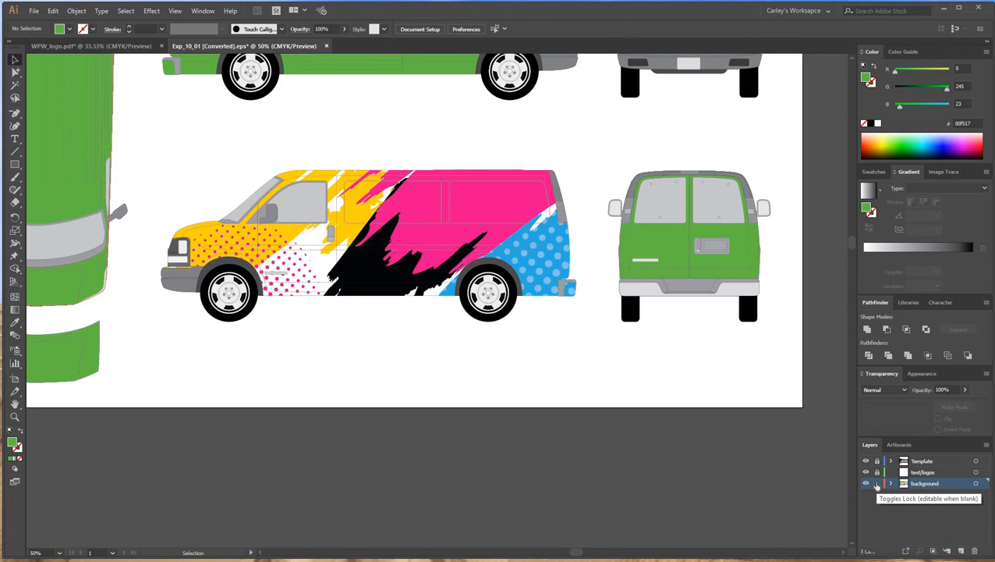
Step: Lock the background layer, unlock the text/logos layer and make text/logos the active layer
left_click(877, 483)
left_click(876, 472)
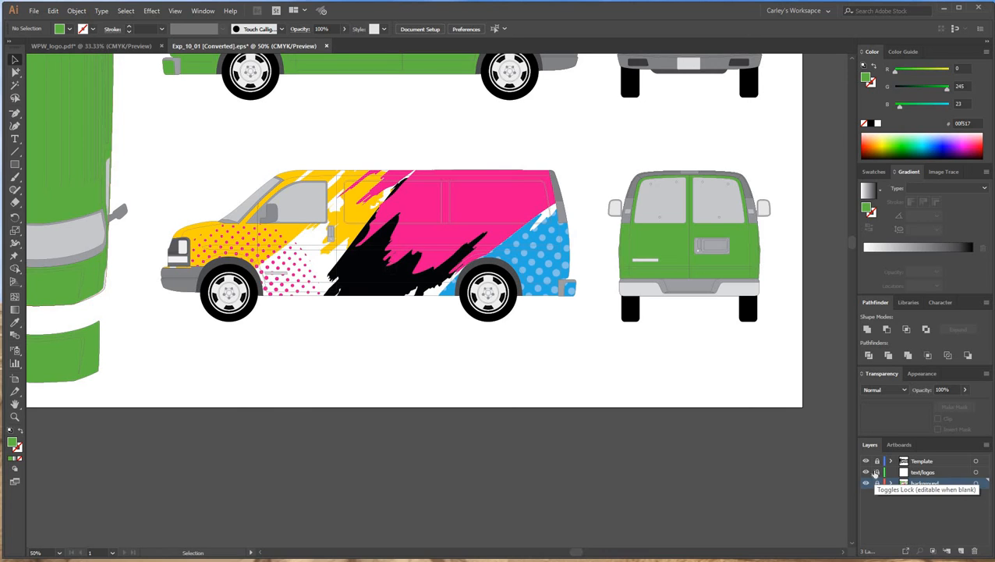
left_click(917, 472)
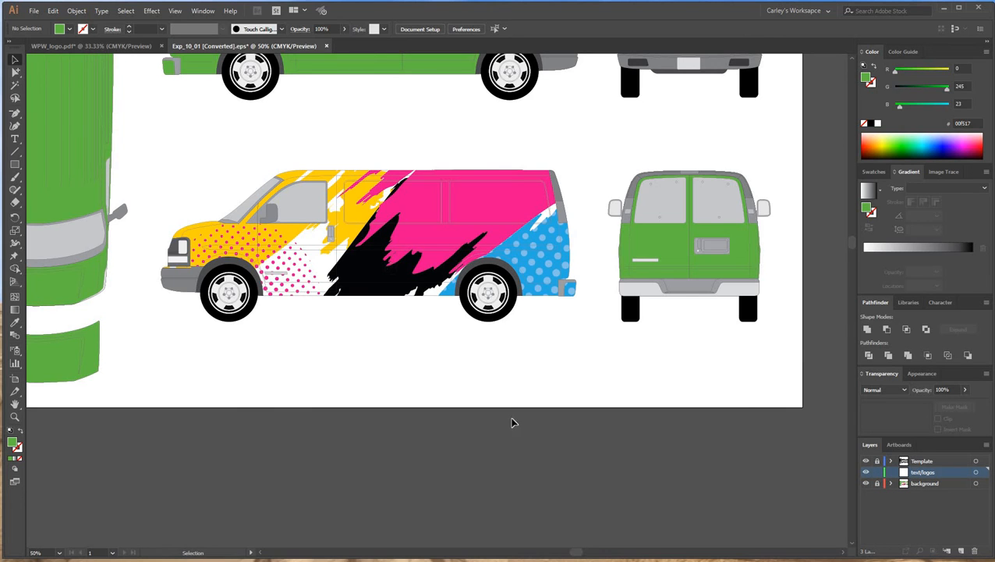
Step: Copy the WPW logo from the WPW_logo document and paste it into the van document's text/logos layer
left_click(123, 48)
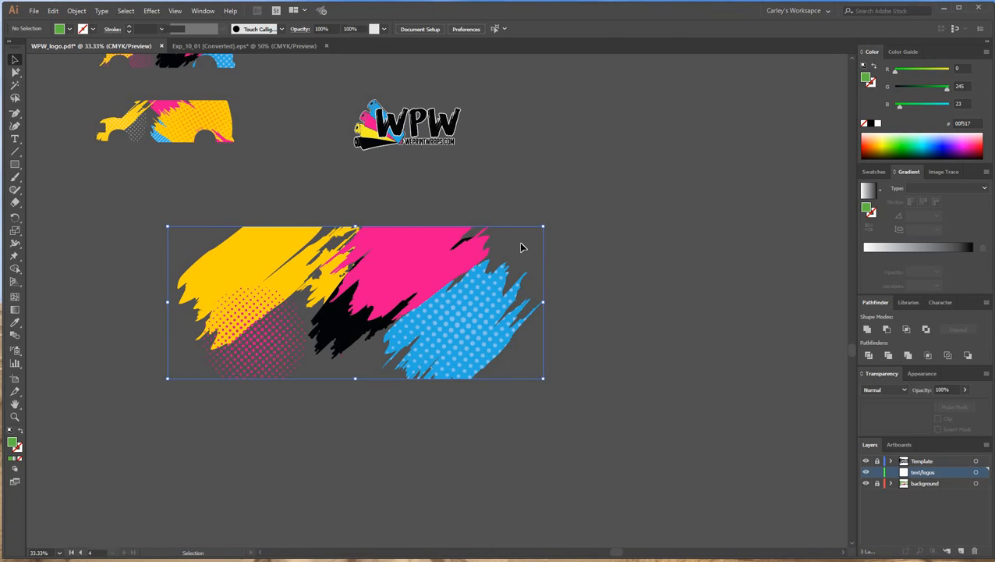
scroll(522, 246, "up", 2)
left_click_drag(530, 244, 307, 134)
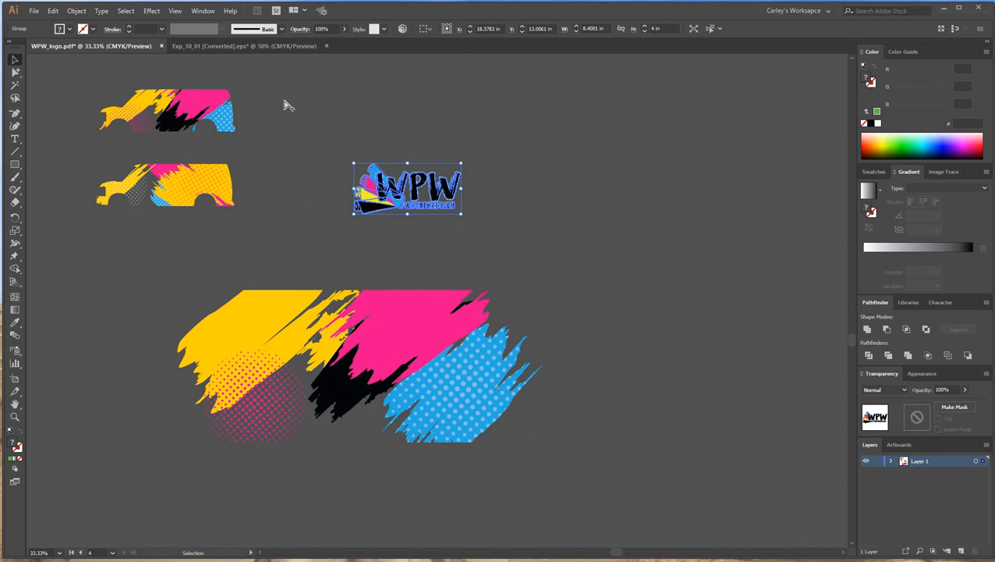
left_click(204, 46)
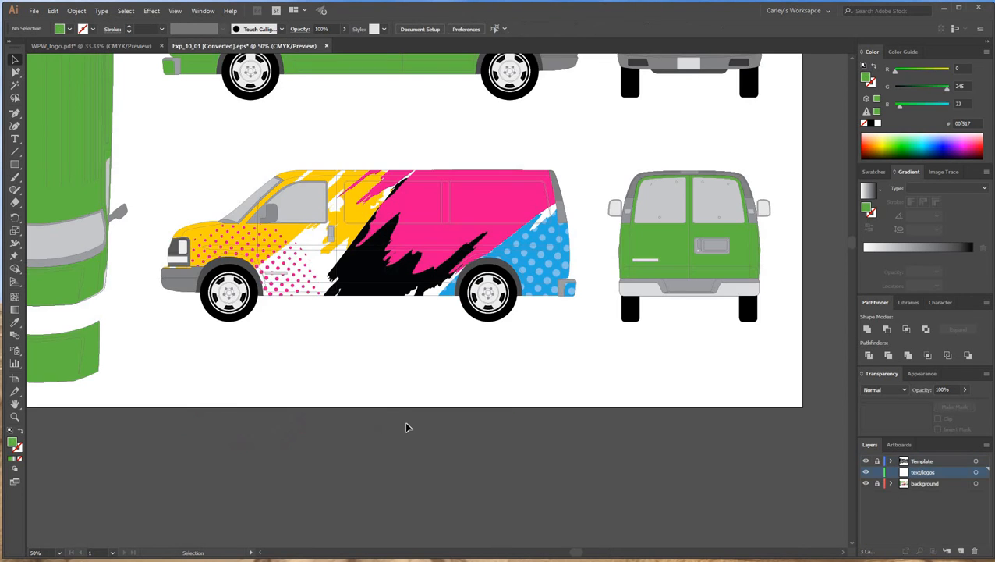
key("ctrl+v")
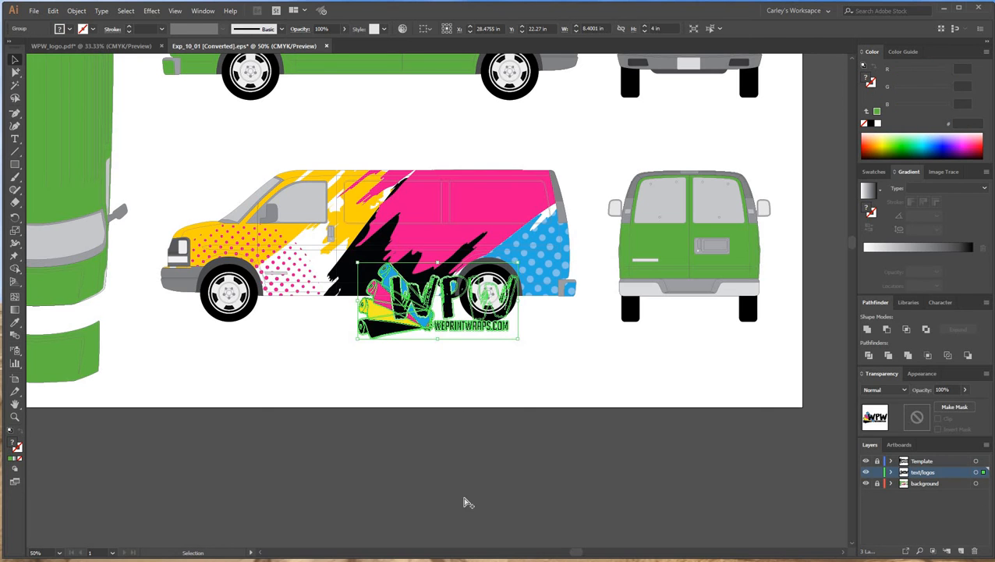
Step: Move the WPW logo onto the pink upper rear side panel of the lower side view
scroll(473, 510, "up", 2)
key("ctrl+plus")
left_click(414, 424)
scroll(414, 424, "up", 3)
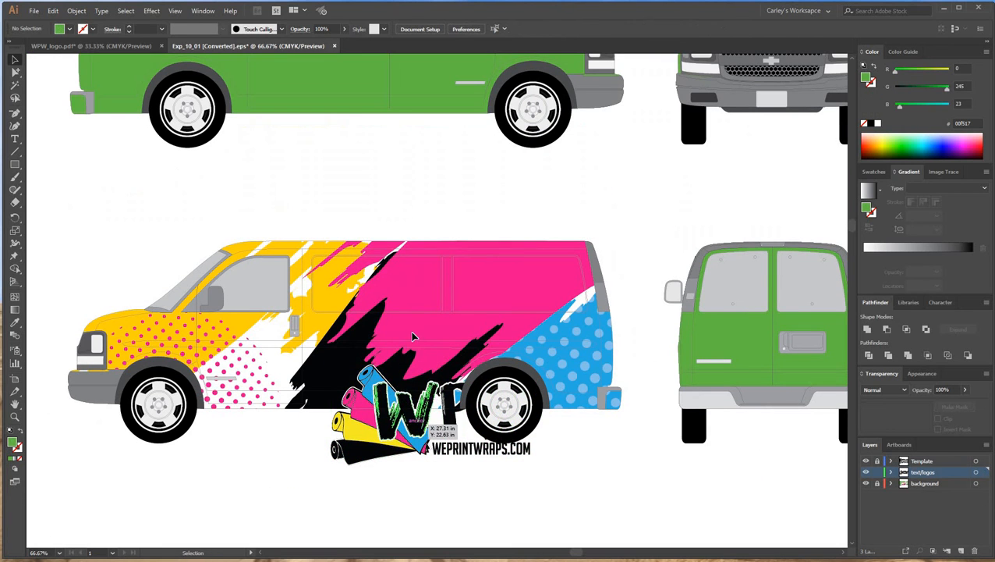
left_click_drag(414, 336, 383, 320)
left_click(500, 490)
left_click_drag(542, 289, 544, 292)
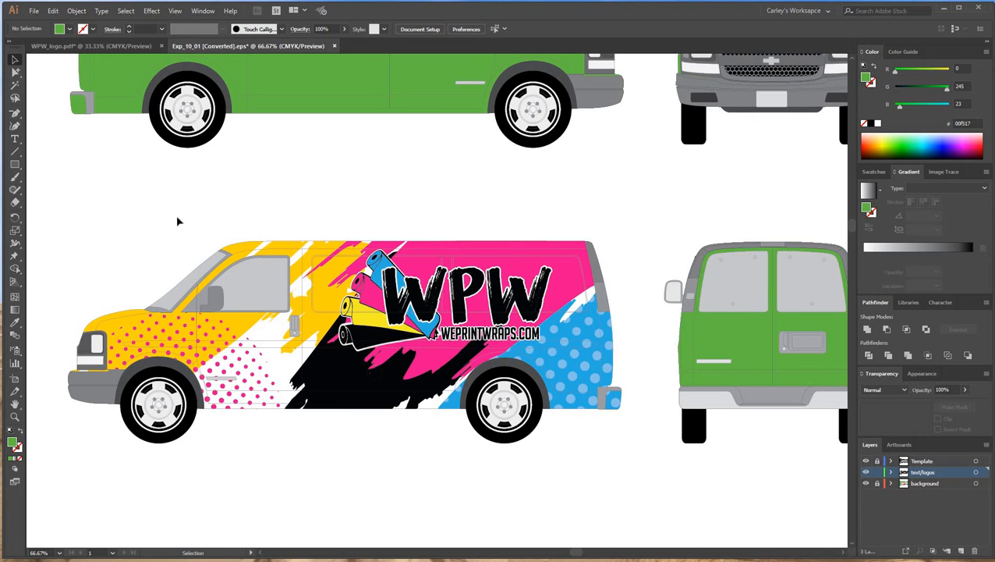
left_click_drag(534, 493, 556, 504)
left_click(363, 402)
scroll(318, 263, "down", 2)
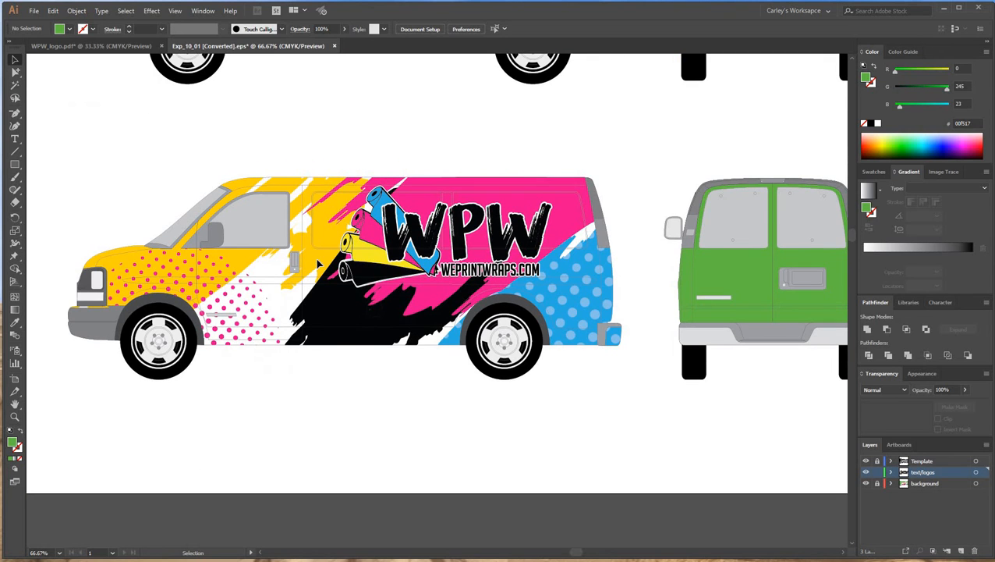
Step: Try moving the WPW logo down over the side view while the background layer is locked, and undo the moves
key("ctrl+a")
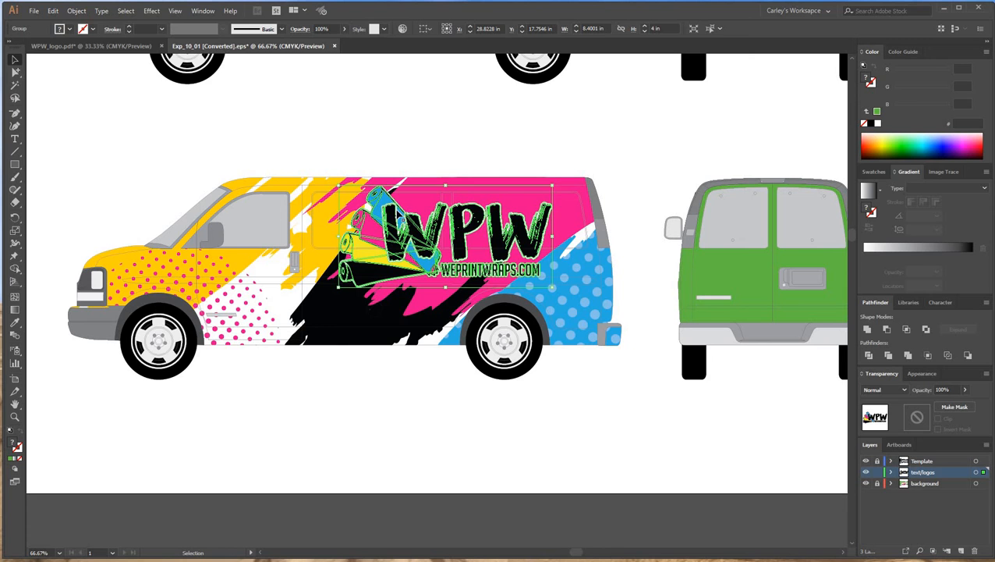
left_click_drag(401, 231, 269, 285)
left_click(295, 507)
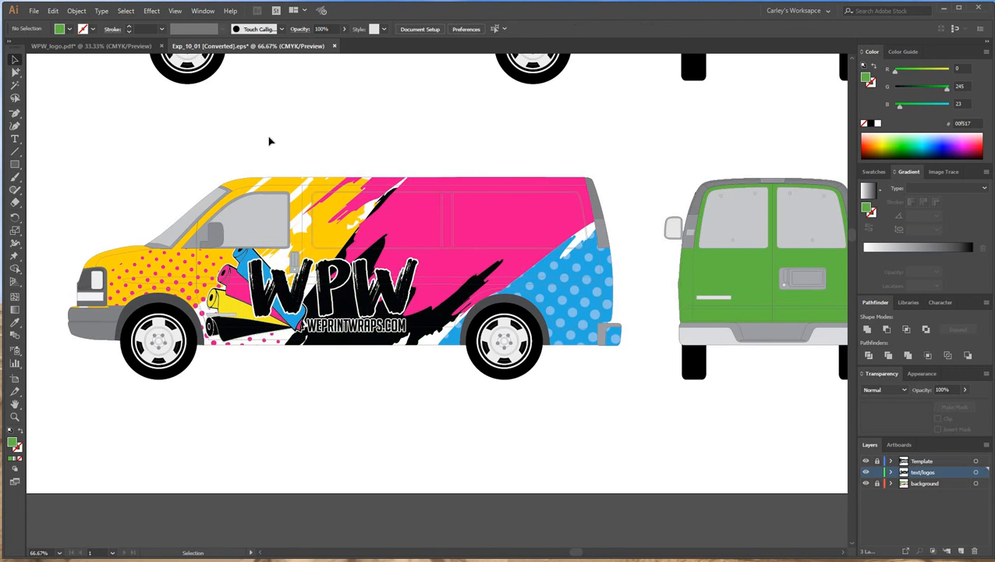
key("ctrl+z")
left_click(305, 148)
left_click_drag(302, 142, 508, 316)
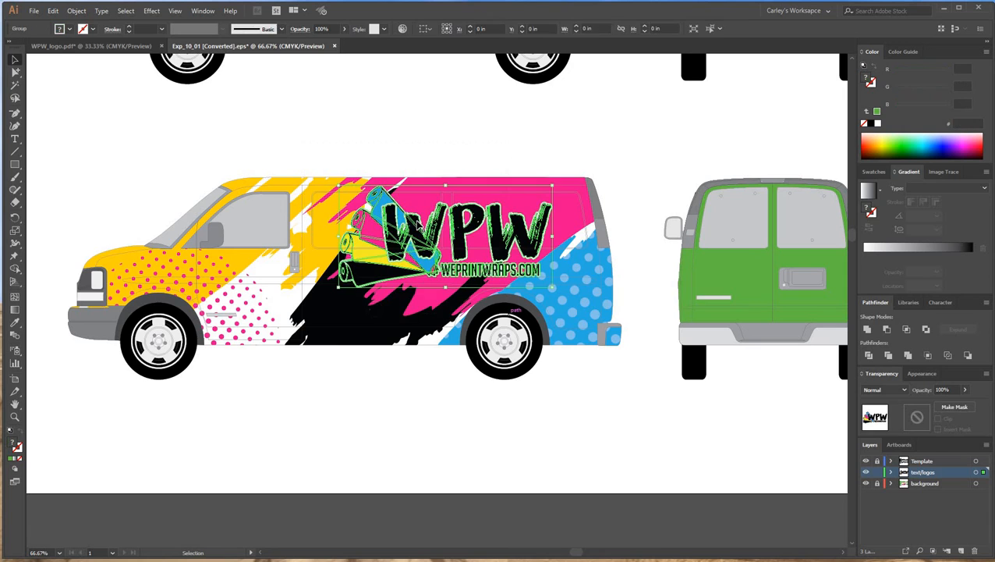
left_click_drag(437, 215, 338, 351)
left_click(378, 477)
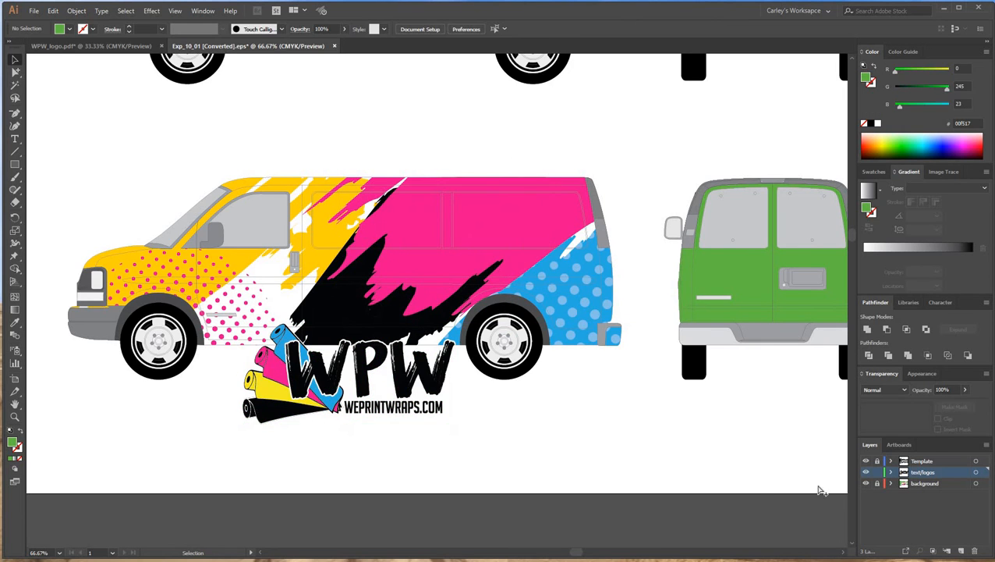
key("ctrl+shift+z")
Step: Unlock the background layer, try moving the logo and the clipped artwork together, and undo the move
left_click(878, 483)
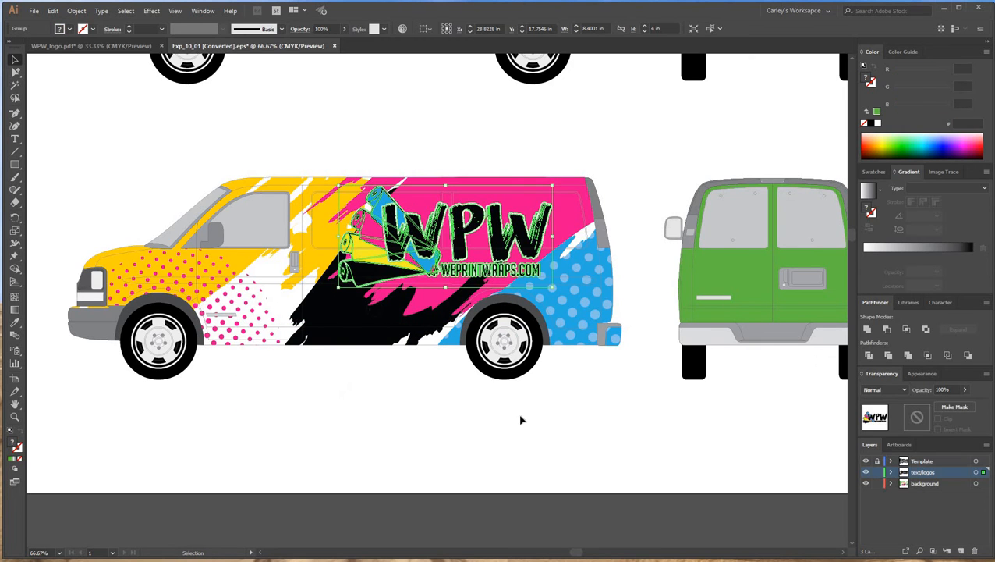
left_click(357, 144)
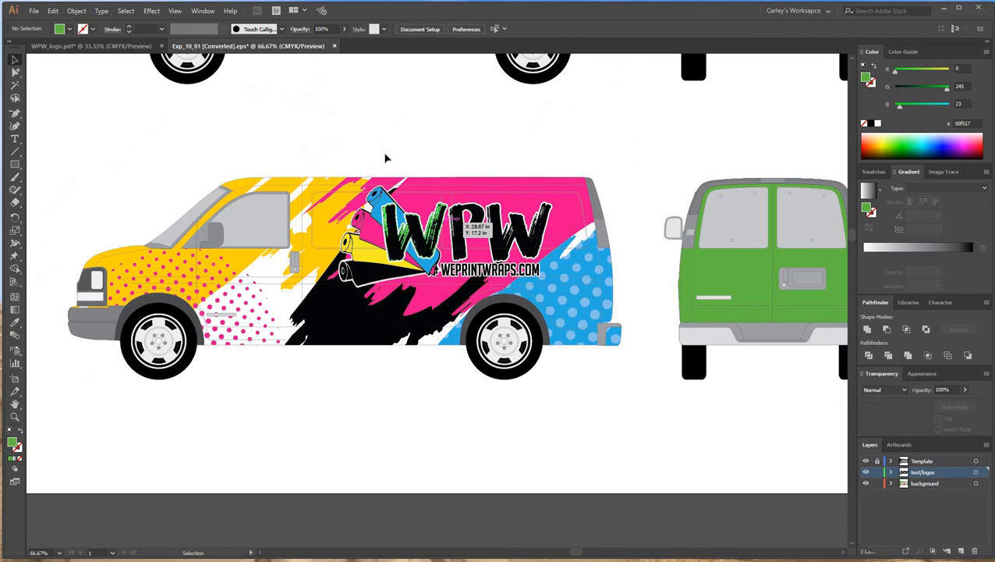
left_click_drag(314, 116, 431, 268)
left_click_drag(415, 226, 677, 310)
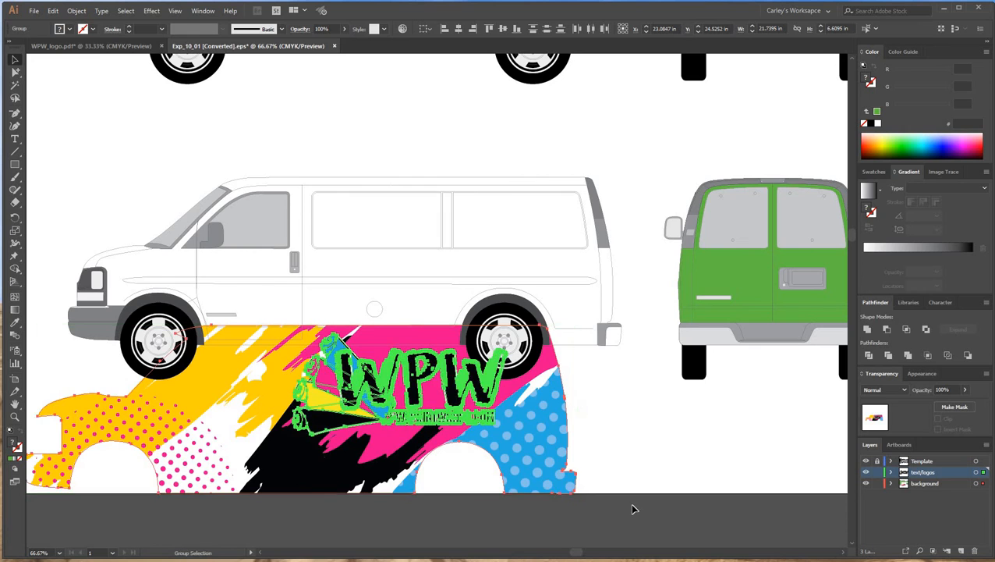
key("ctrl+z")
left_click(527, 482)
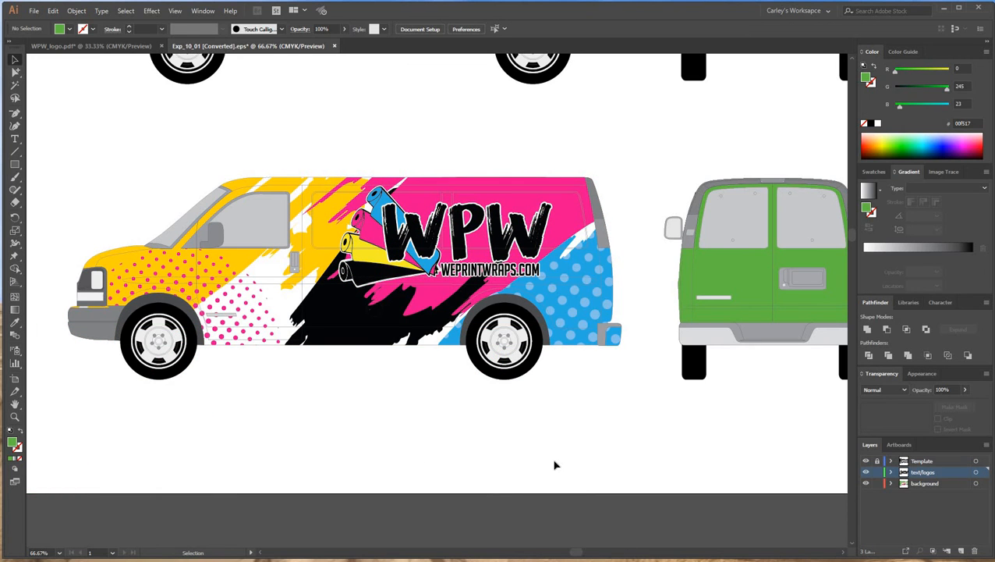
Step: Examine the green upper side view, the wrapped lower side view and the green rear view of the van
left_click_drag(427, 164, 509, 254)
left_click_drag(527, 112, 613, 377)
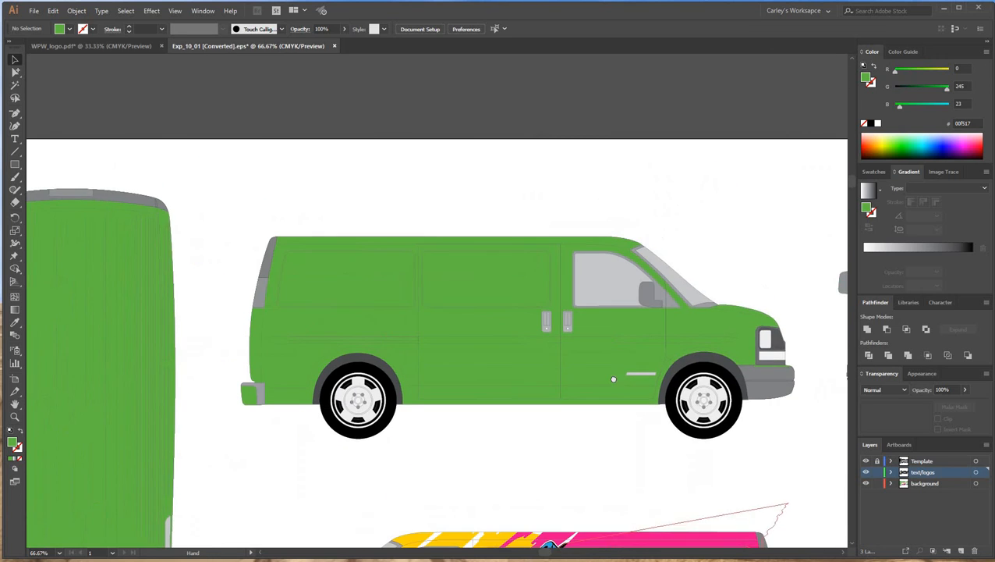
left_click_drag(730, 266, 547, 80)
left_click_drag(767, 251, 529, 155)
left_click_drag(251, 209, 528, 190)
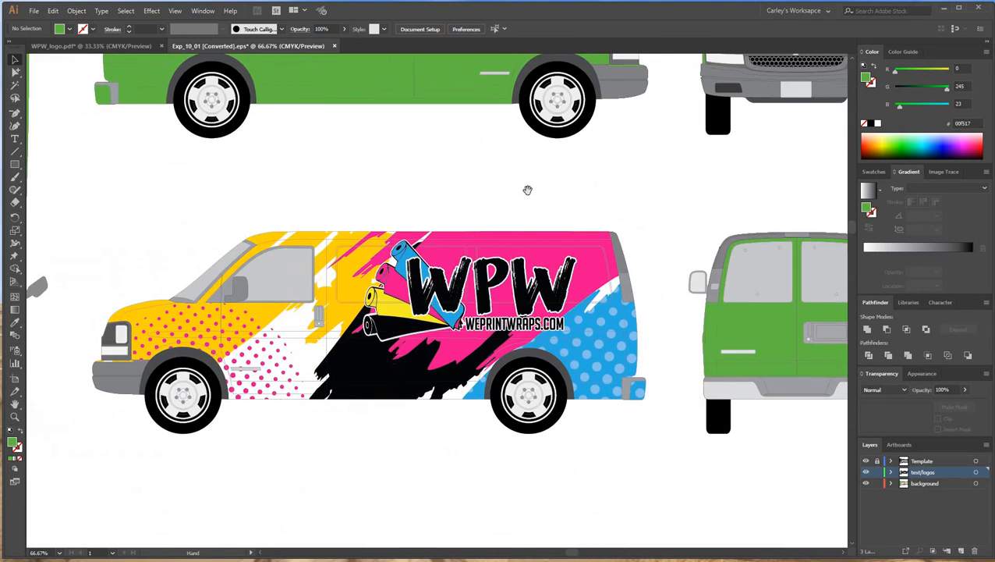
left_click_drag(457, 340, 536, 326)
left_click_drag(663, 494, 577, 435)
left_click_drag(738, 480, 677, 540)
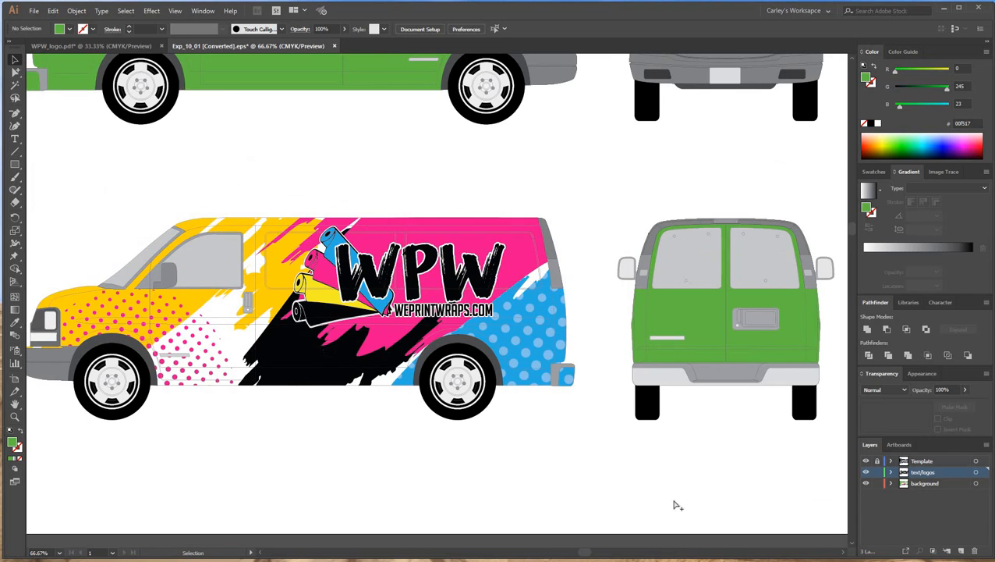
Step: Examine the wrapped lower side view beside the green rear view and the overhead view of the van
key("ctrl+minus")
left_click_drag(371, 489, 522, 493)
left_click_drag(482, 437, 516, 462)
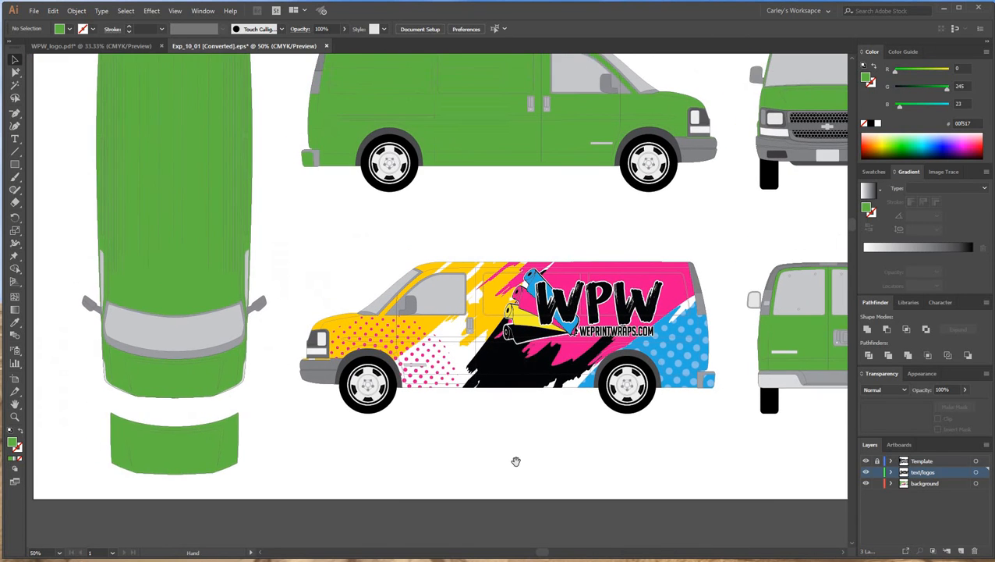
left_click_drag(703, 522, 552, 490)
scroll(577, 477, "up", 1)
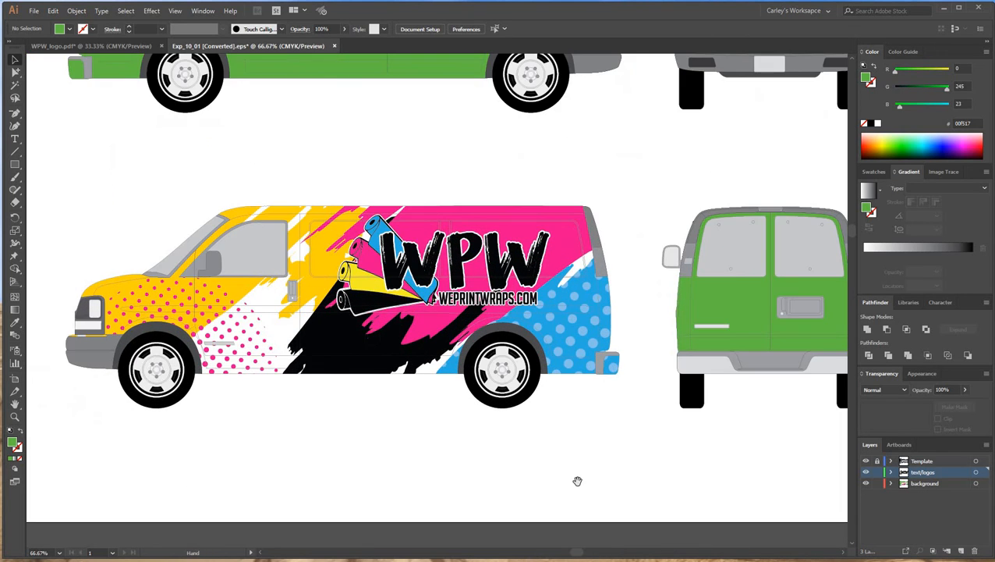
scroll(578, 478, "left", 1)
mouse_move(613, 449)
left_mouse_down()
mouse_move(593, 455)
mouse_move(631, 448)
left_mouse_up()
left_click_drag(543, 359, 433, 350)
scroll(506, 302, "right", 1)
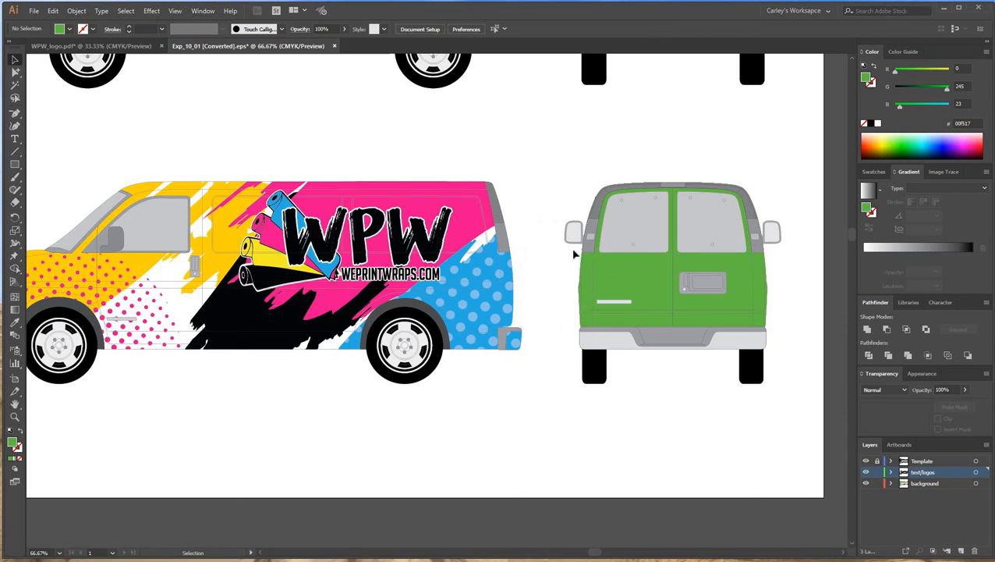
Step: Duplicate the lower side view's clipped brush-stroke artwork and place the copy in the empty area below the van
left_click(492, 296)
left_click_drag(685, 458, 684, 454)
key("ctrl+minus")
key("ctrl+minus")
key("ctrl+minus")
key("ctrl+minus")
scroll(576, 416, "down", 4)
scroll(569, 476, "up", 3)
left_click(582, 506)
key("ctrl+plus")
key("ctrl+plus")
key("ctrl+plus")
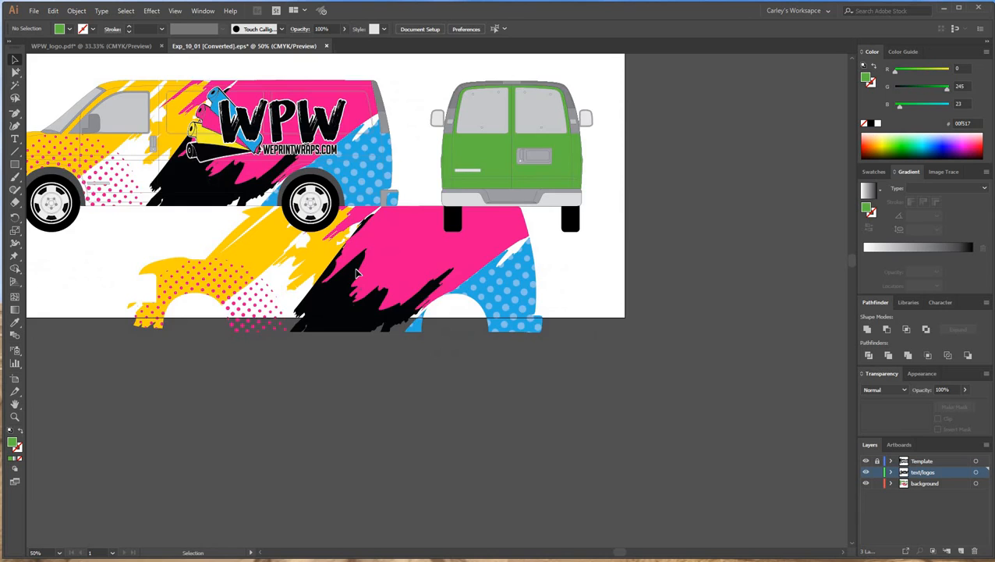
left_click_drag(356, 272, 308, 357)
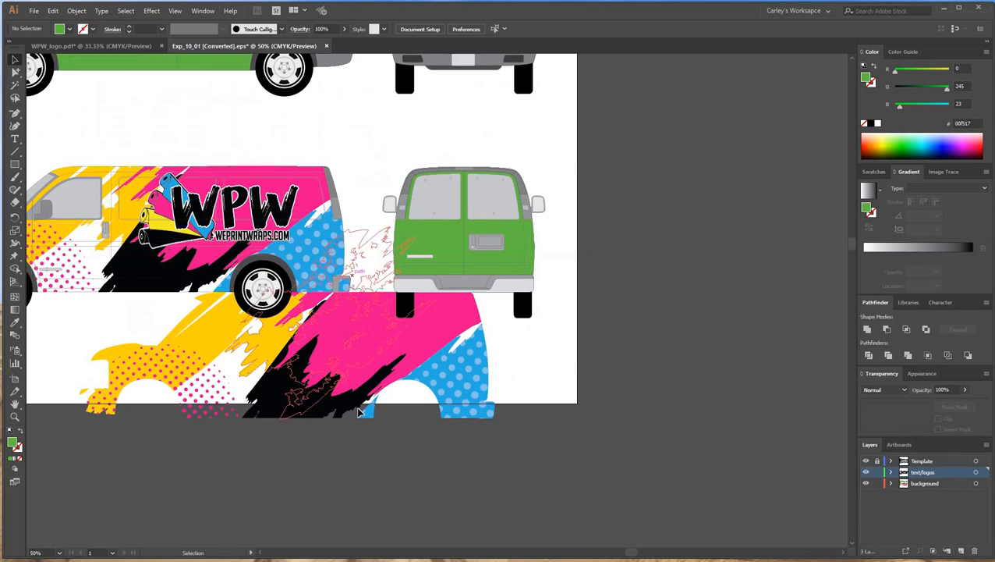
left_click_drag(356, 318, 366, 400)
left_click_drag(368, 413, 369, 325)
Step: Release both nested clipping masks of the copied artwork below the van
right_click(369, 327)
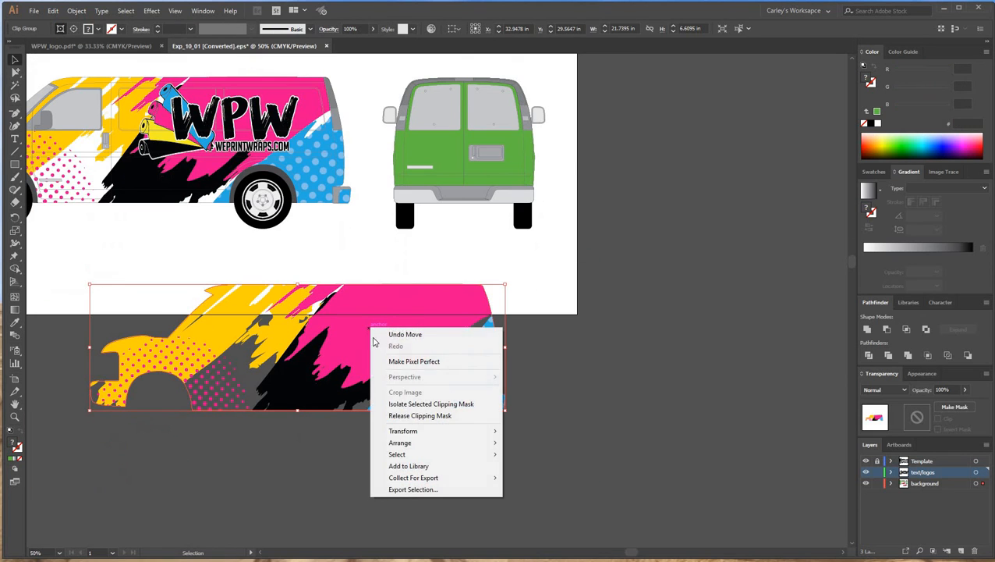
left_click(419, 415)
key("ctrl+shift+a")
right_click(354, 268)
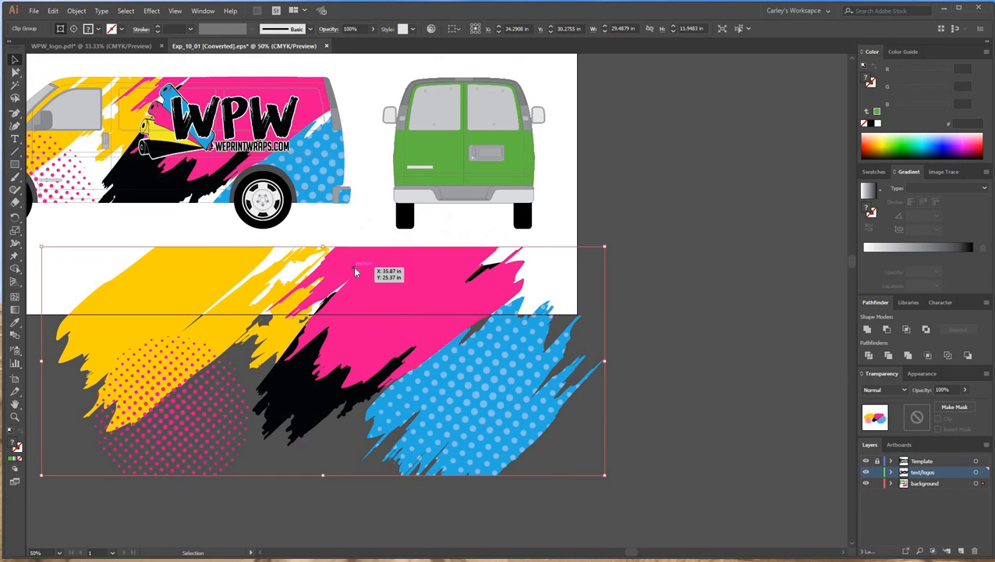
left_click(396, 357)
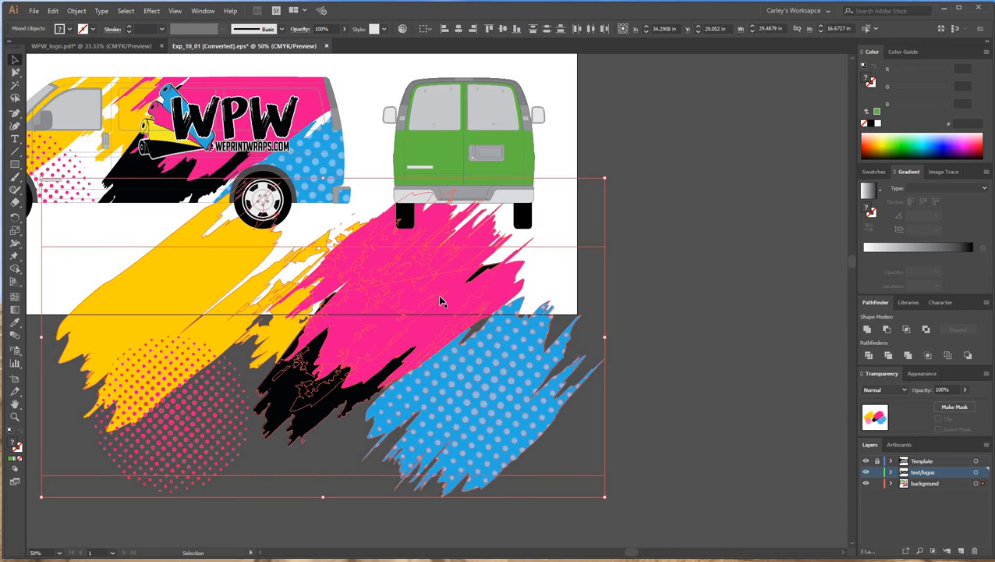
Step: Delete the leftover van outline, the pink, yellow and black strokes and the pink halftone circle from the copy, keeping the blue dotted stroke
key("ctrl+shift+a")
left_click(408, 284)
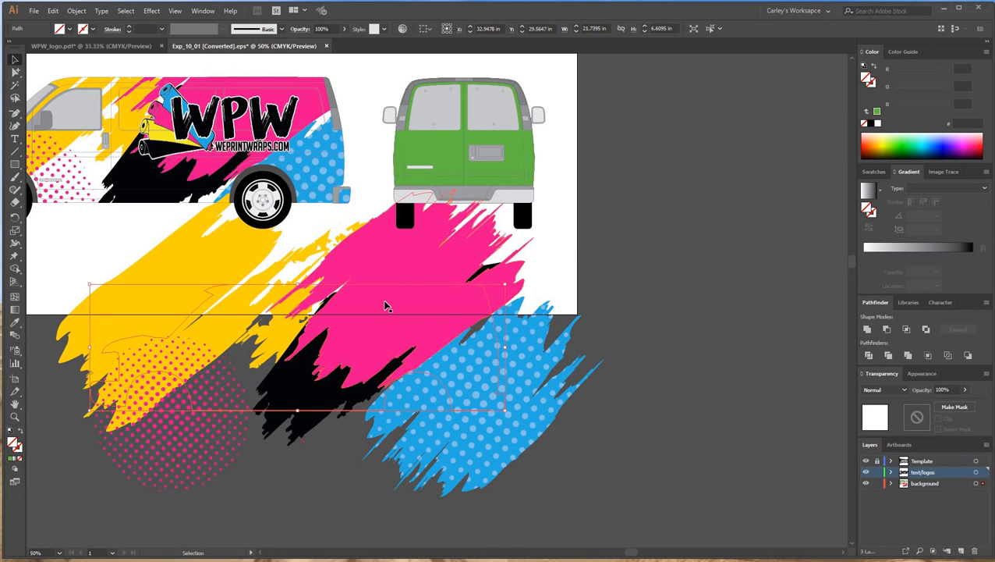
key("Delete")
left_click(385, 304)
key("Delete")
left_click(233, 287)
key("Delete")
left_click(292, 319)
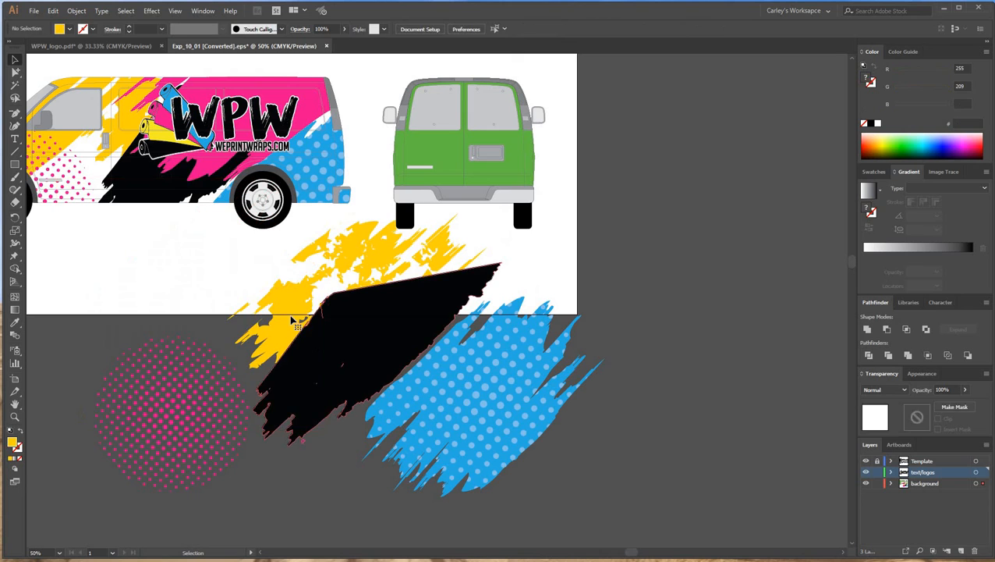
key("Delete")
left_click(291, 320)
key("Delete")
left_click_drag(278, 506, 58, 321)
key("Delete")
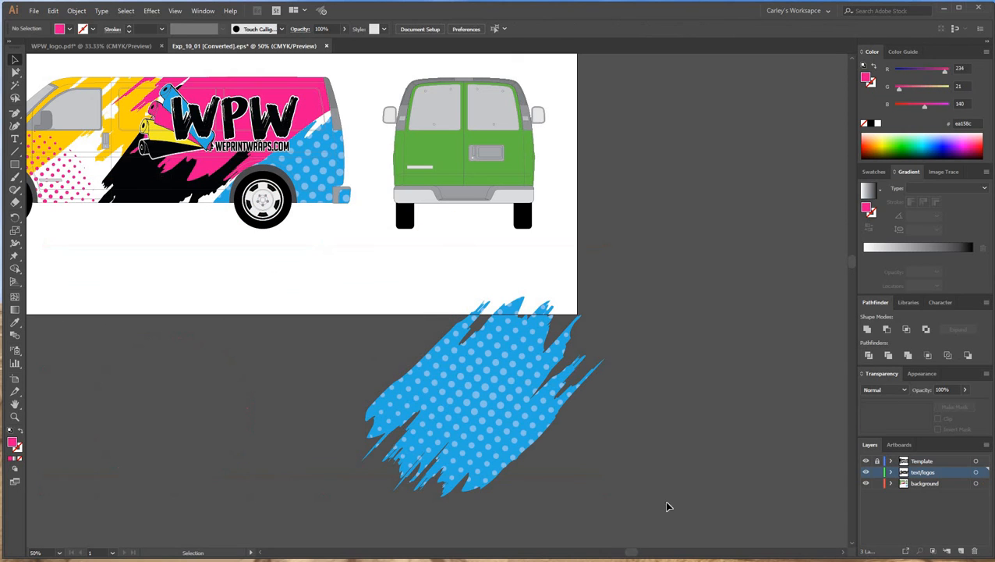
Step: Move the blue dotted brush stroke over the green body of the van's rear view
left_click(482, 466)
scroll(482, 465, "up", 2)
mouse_move(490, 476)
left_mouse_down()
mouse_move(451, 271)
mouse_move(465, 270)
left_mouse_up()
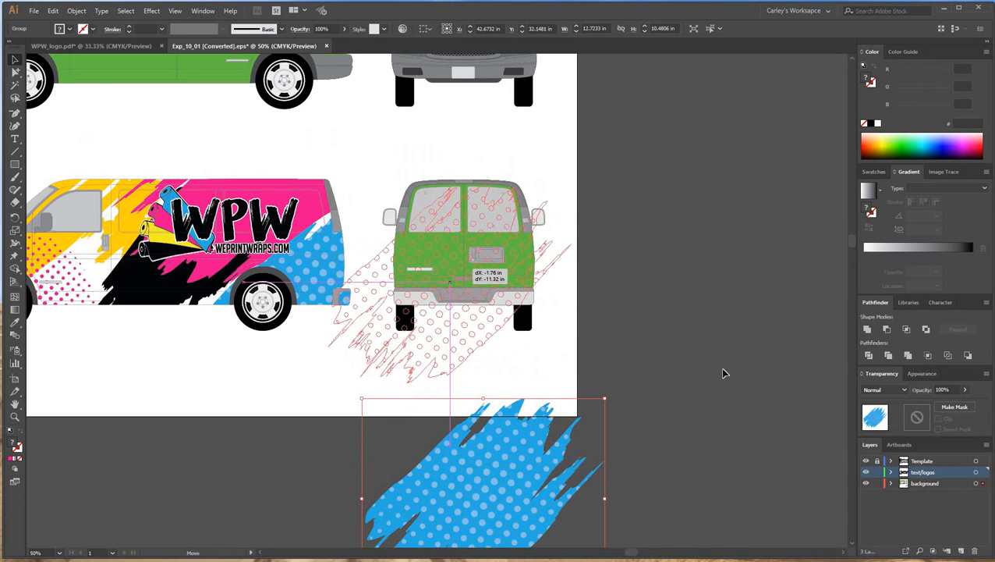
key("ctrl+1")
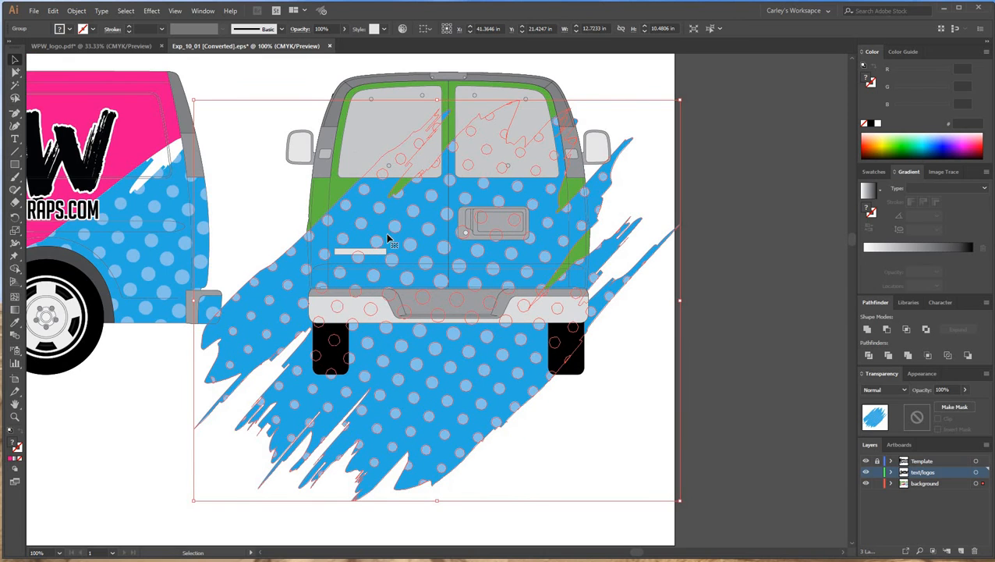
left_click_drag(394, 224, 403, 214)
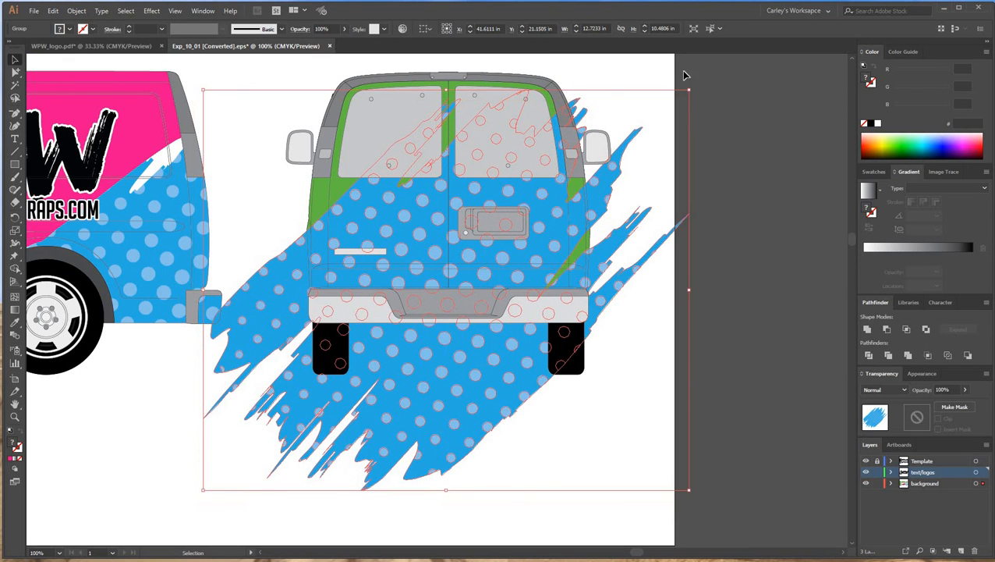
Step: Rotate the blue dotted stroke to nearly horizontal and widen it to about 14.1 in across the rear view
mouse_move(725, 118)
left_mouse_down()
mouse_move(766, 184)
mouse_move(706, 100)
left_mouse_up()
mouse_move(784, 205)
left_mouse_down()
mouse_move(795, 204)
mouse_move(780, 184)
left_mouse_up()
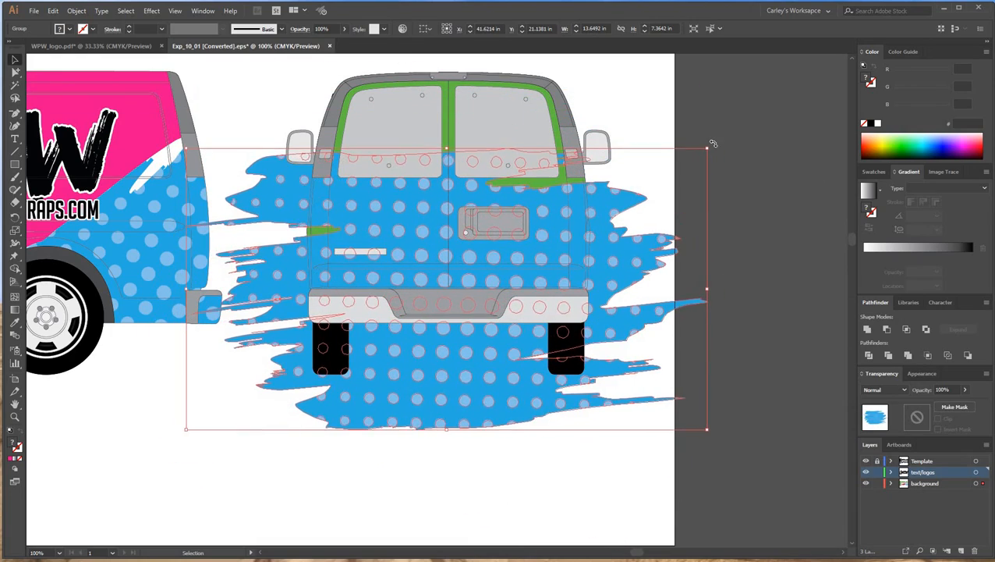
mouse_move(709, 115)
left_mouse_down()
mouse_move(811, 304)
mouse_move(789, 320)
mouse_move(793, 298)
left_mouse_up()
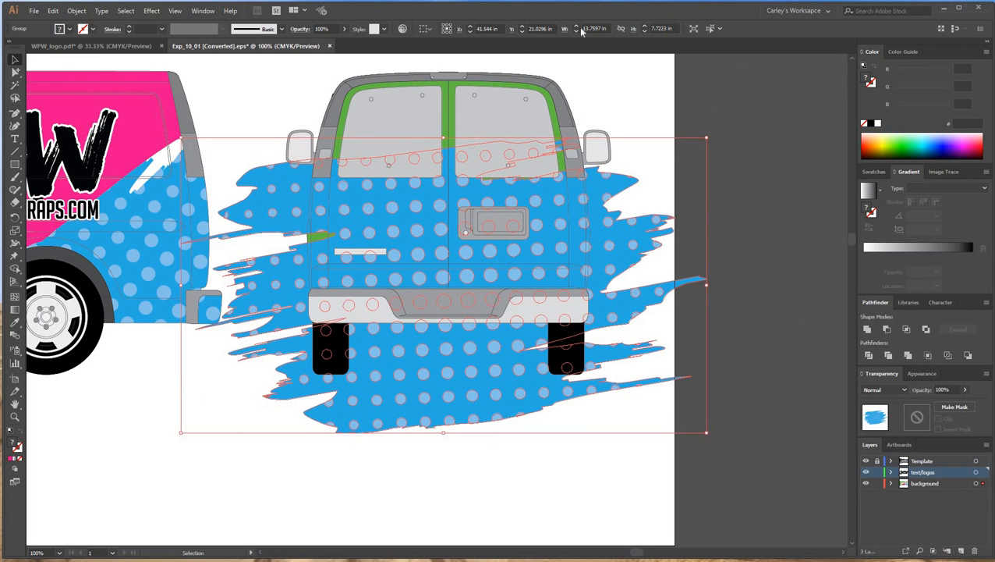
left_click_drag(707, 285, 713, 285)
key("Left")
key("Left")
key("Left")
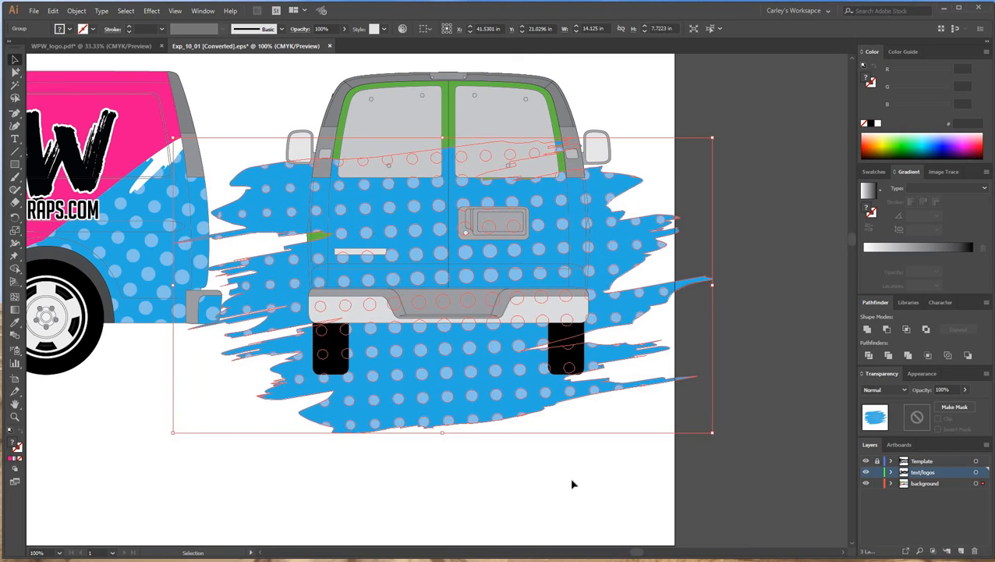
key("Up")
key("Up")
key("ctrl+shift+a")
Step: Send the blue dotted stroke to the back, behind the green rear body shape
mouse_move(581, 455)
left_mouse_down()
mouse_move(382, 391)
mouse_move(417, 349)
left_mouse_up()
right_click(414, 354)
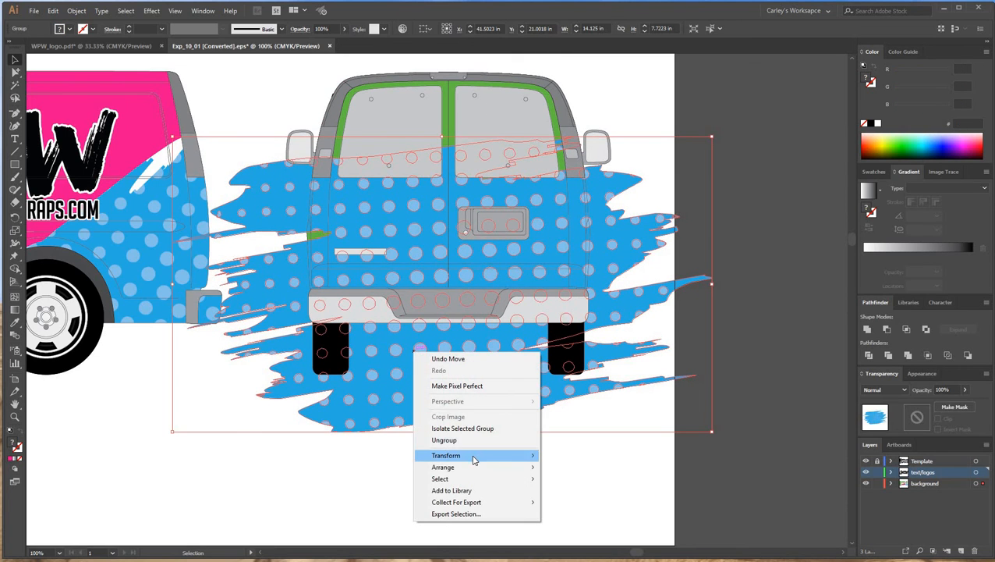
mouse_move(468, 467)
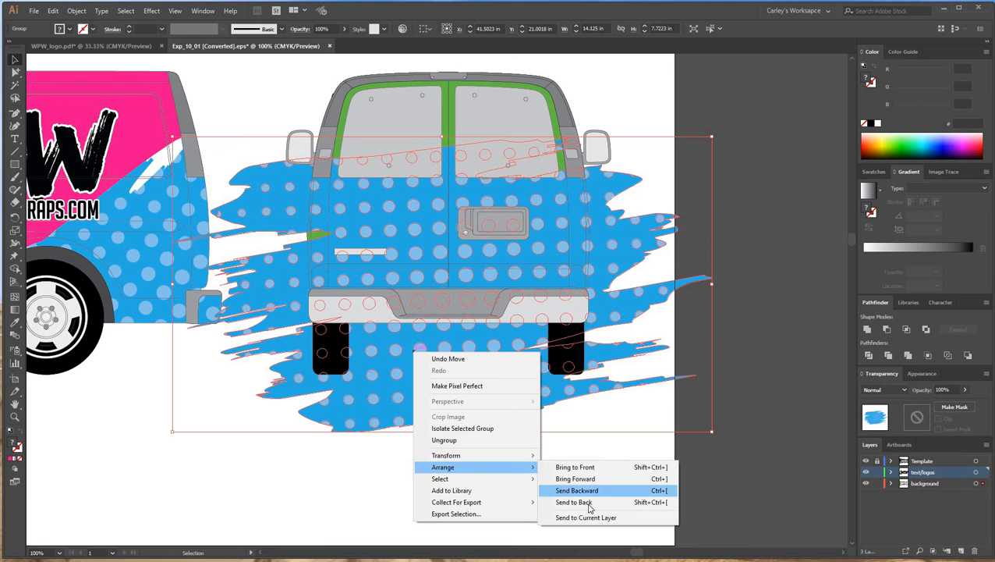
left_click(579, 502)
left_click(700, 433)
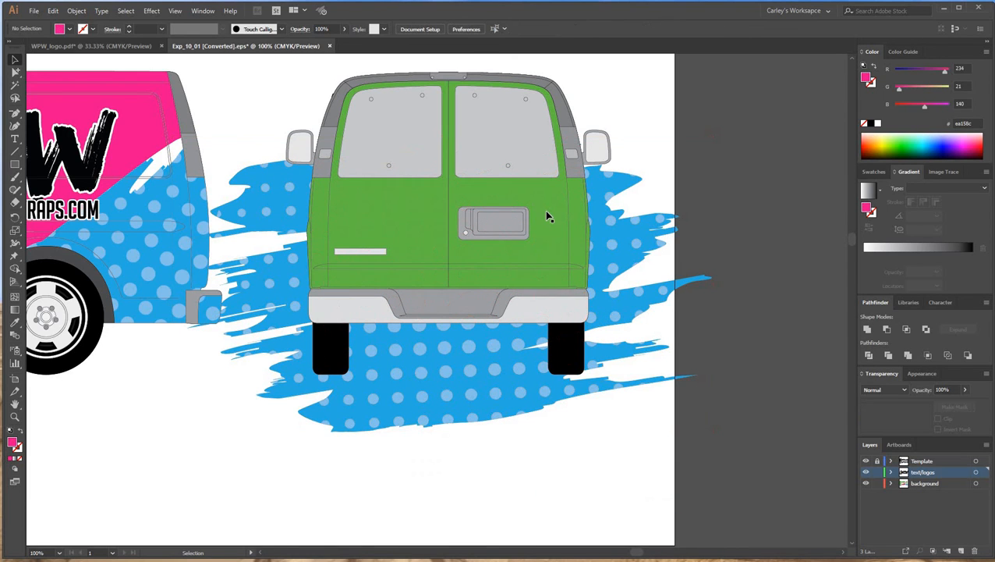
Step: Make a clipping mask from the green rear body shape and the blue dotted stroke
left_click(548, 215)
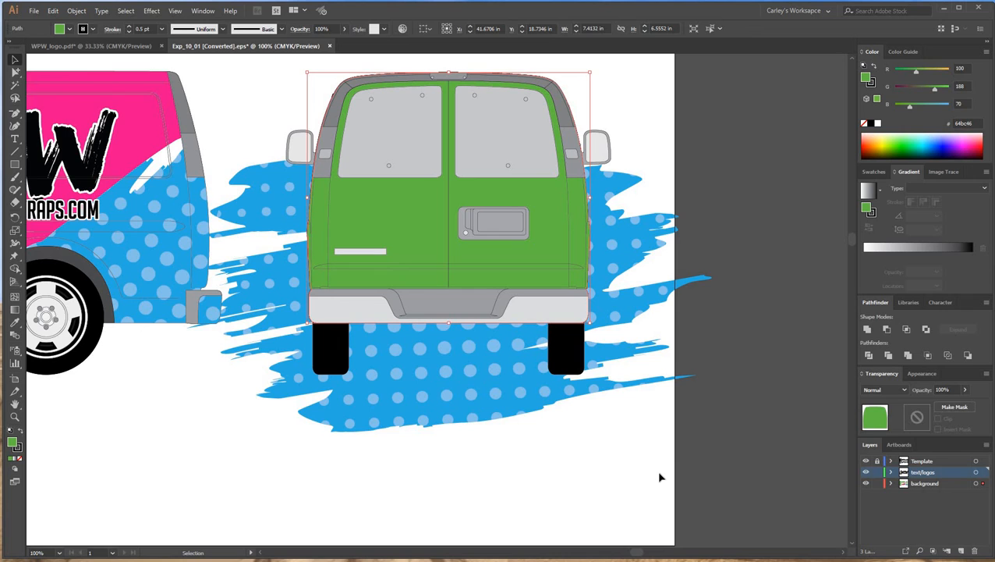
left_click(660, 477)
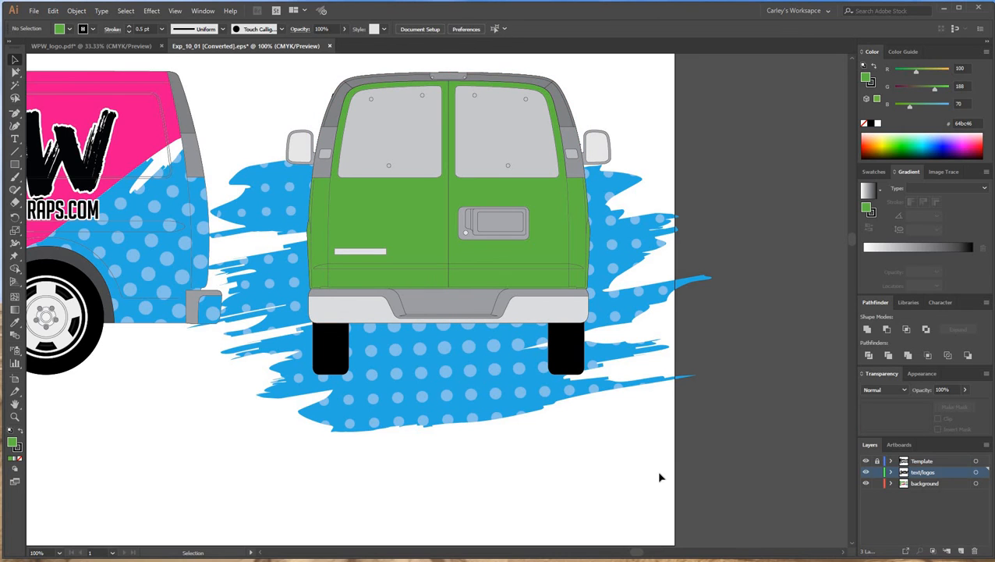
left_click_drag(404, 108, 687, 474)
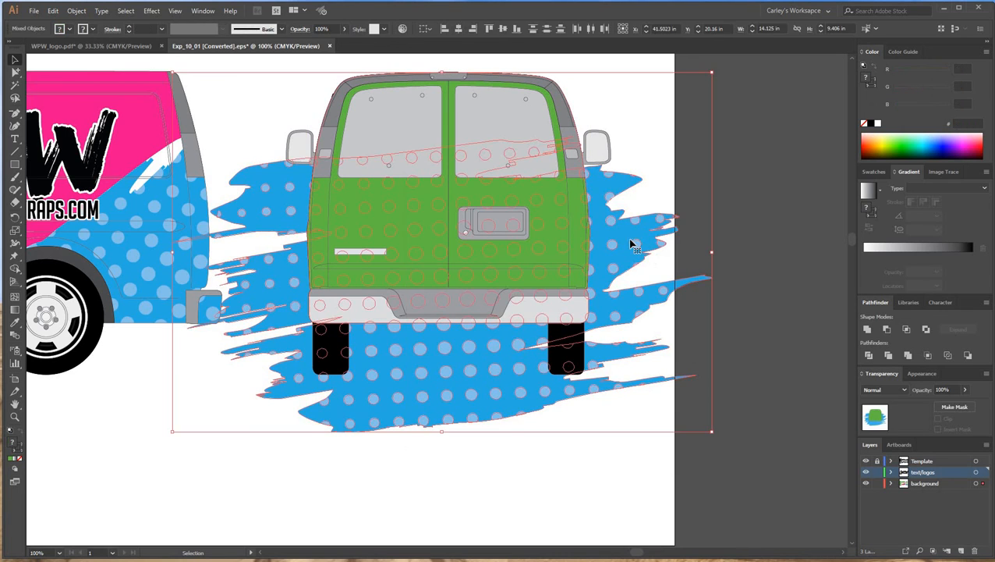
right_click(491, 185)
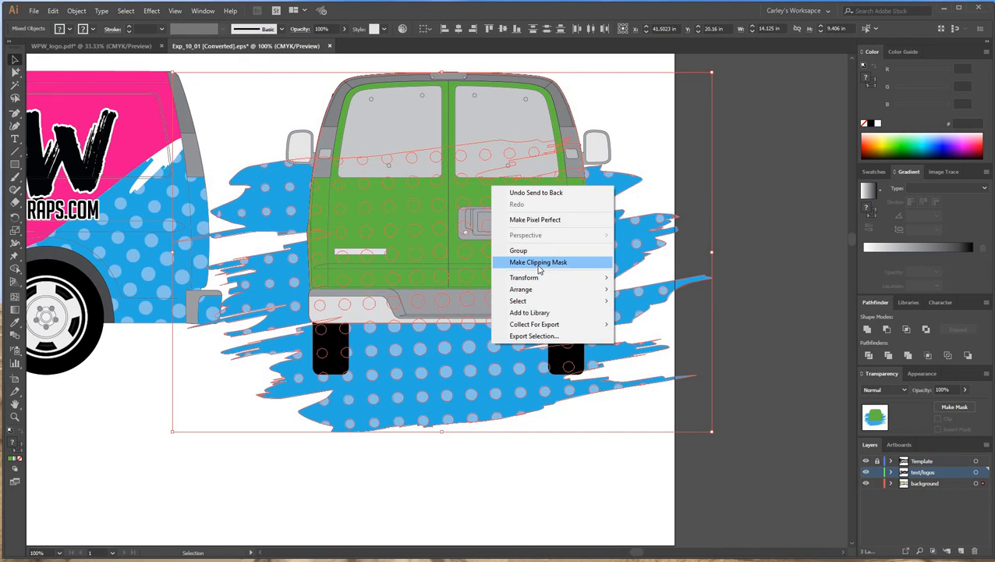
left_click(539, 265)
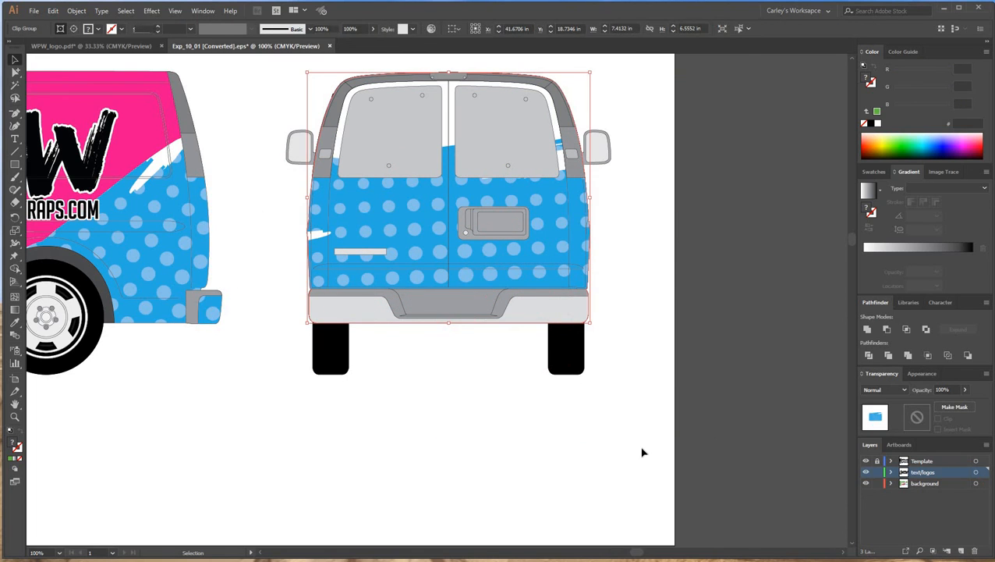
left_click(642, 454)
Step: Copy only the pink brush stroke out of the side view's clipped artwork and paste it onto the background layer
left_click_drag(273, 469, 580, 475)
left_click_drag(229, 492, 336, 503)
left_click_drag(267, 503, 147, 509)
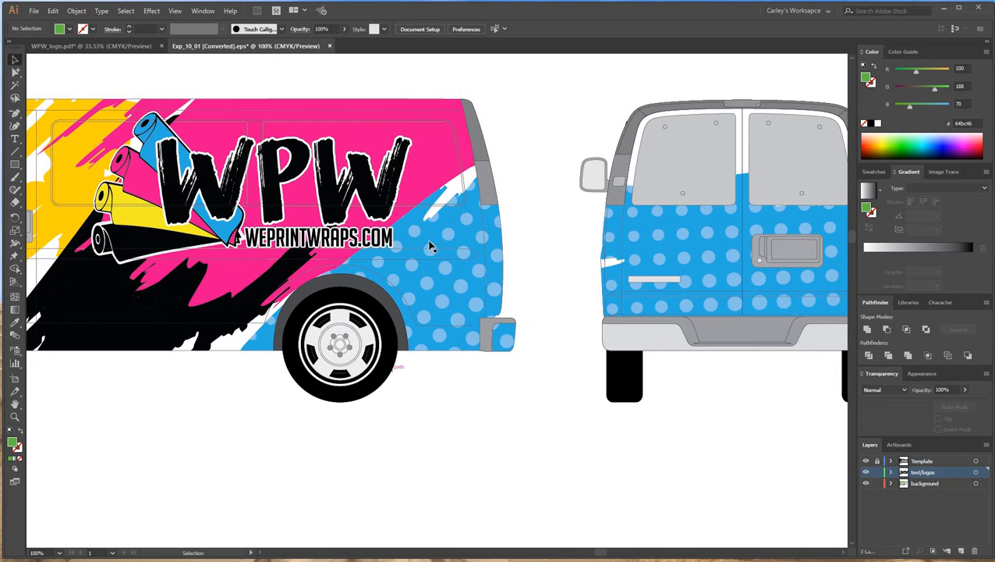
left_click_drag(633, 360, 563, 379)
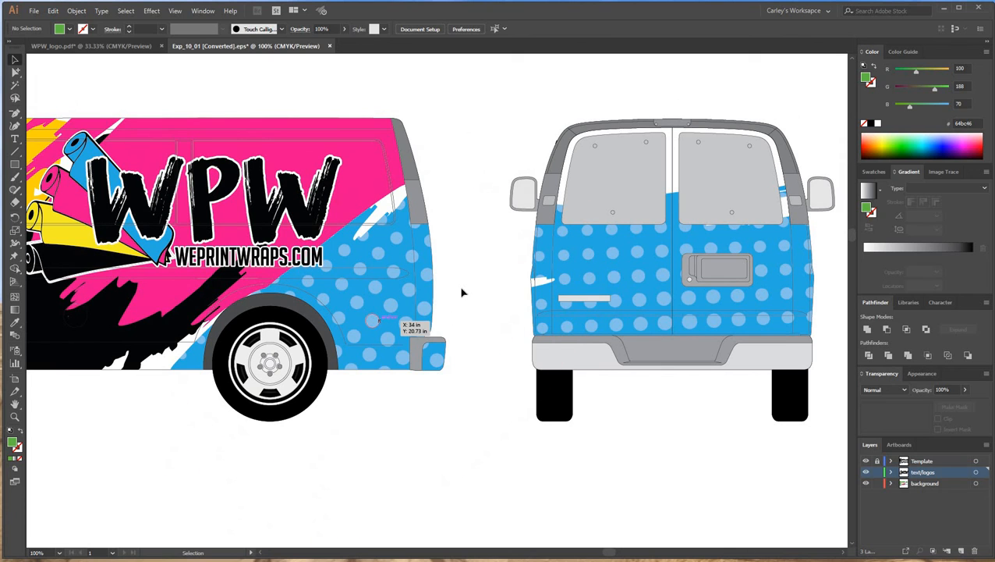
left_click_drag(555, 513, 404, 541)
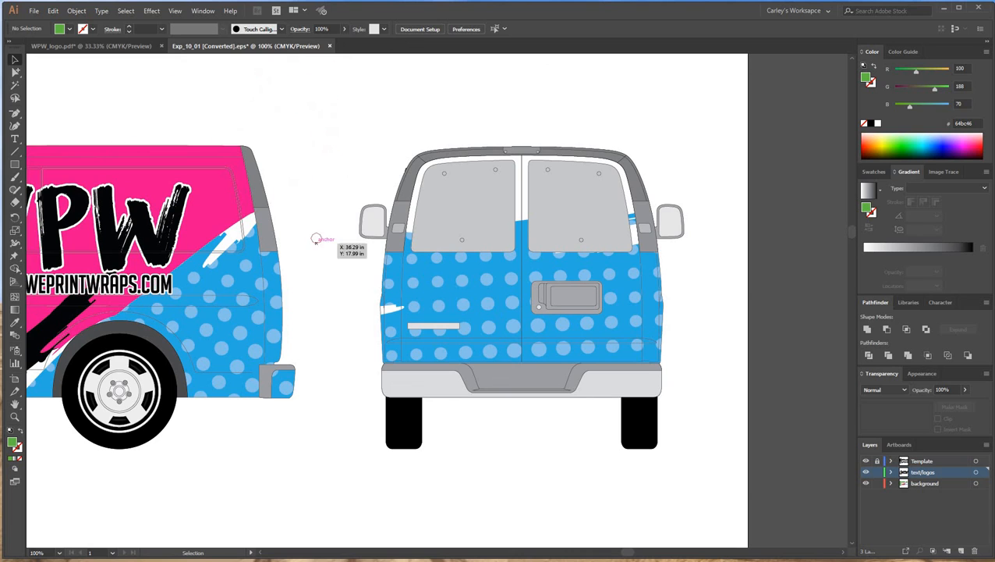
left_click(14, 72)
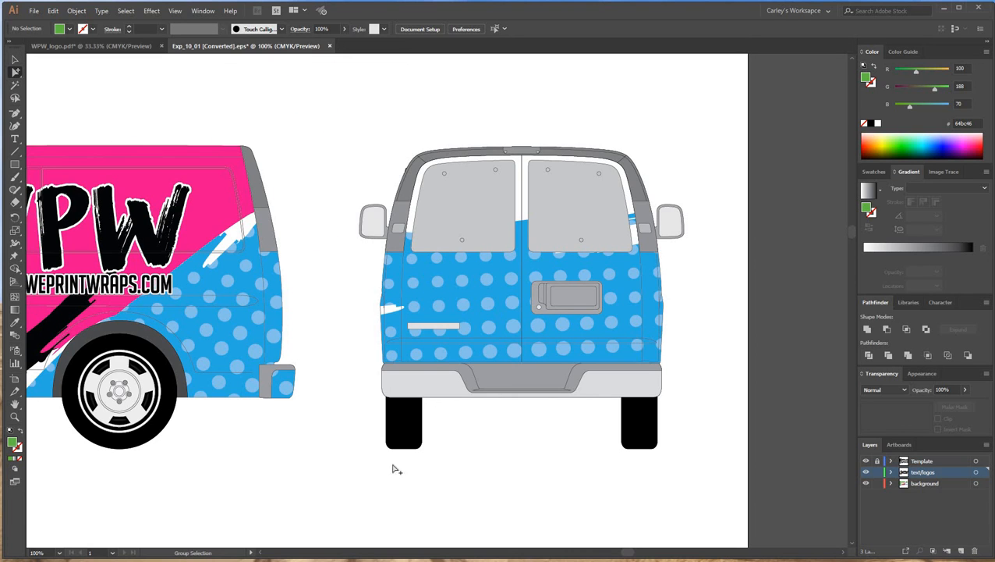
left_click(214, 211)
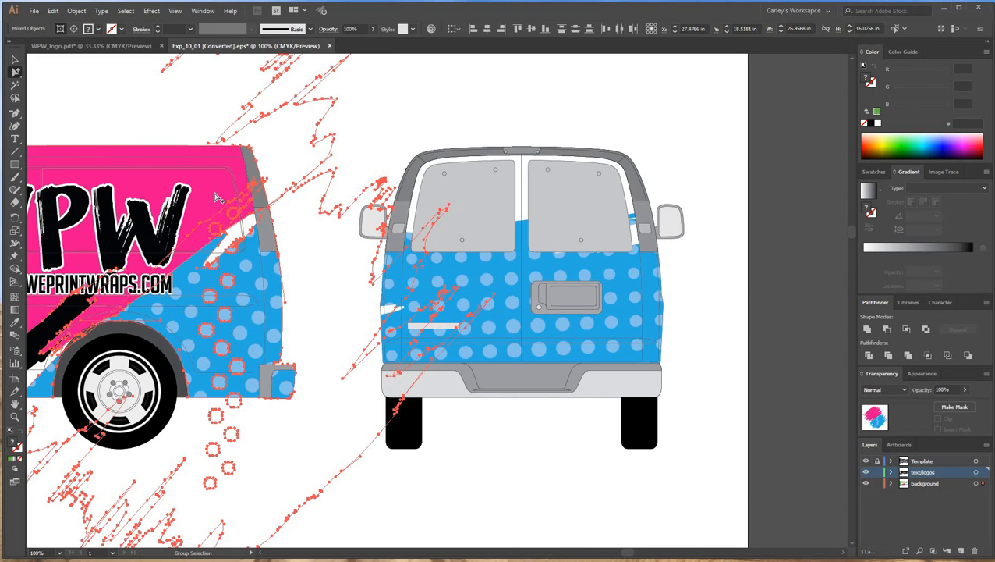
left_click(421, 97)
left_click(213, 195)
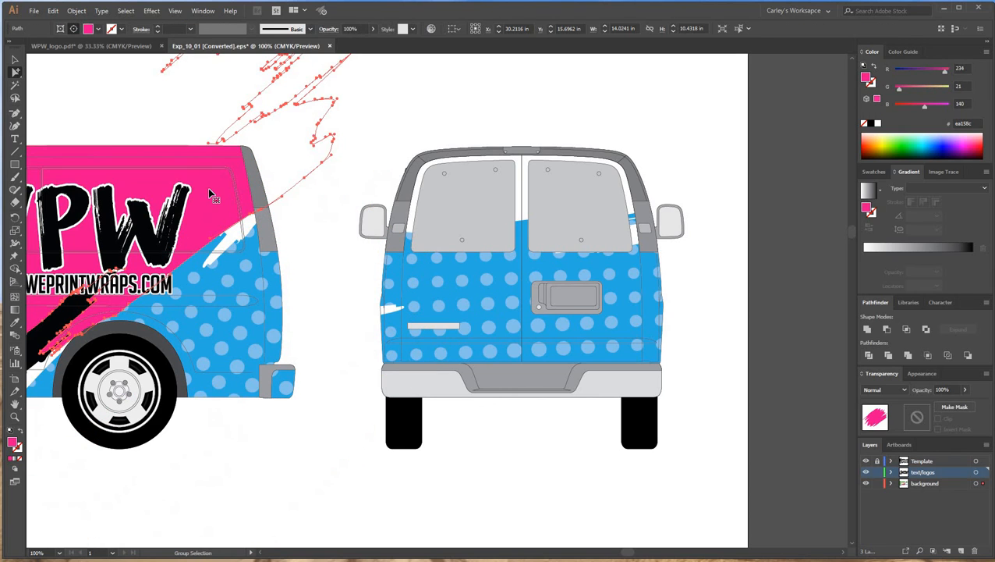
left_click(15, 60)
left_click(763, 402)
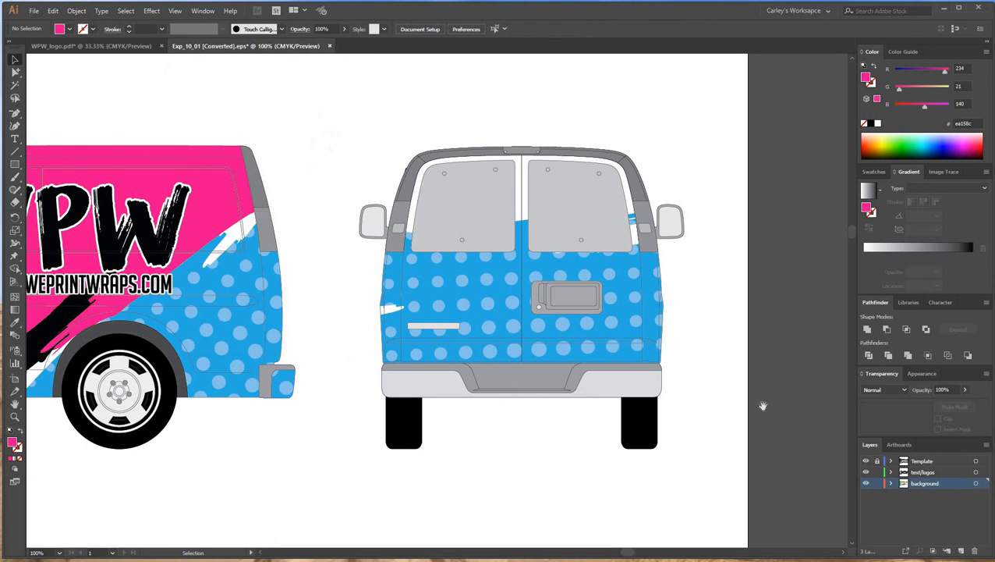
key("space")
left_click_drag(761, 400, 640, 397)
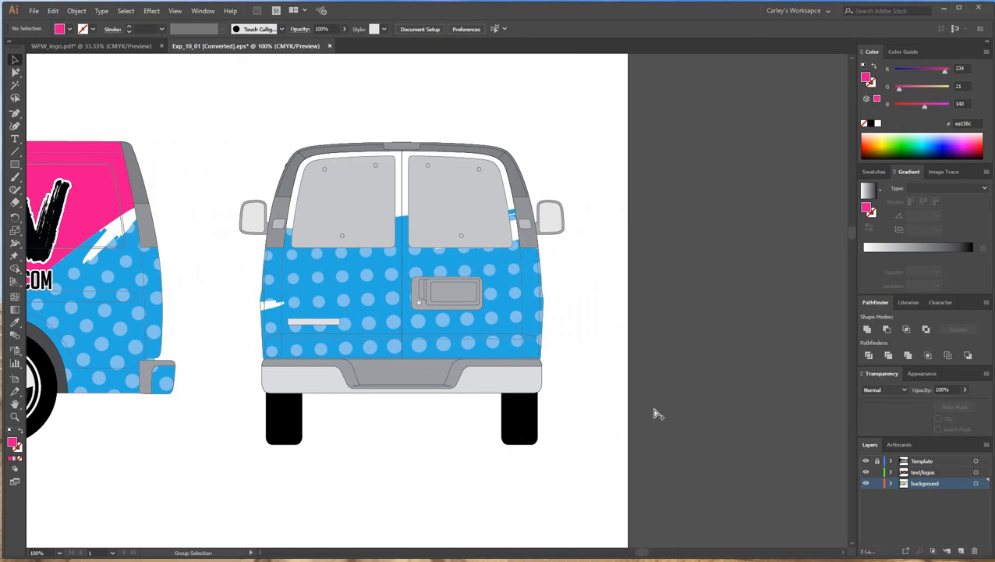
key("ctrl+v")
Step: Place the pasted pink stroke over the upper part of the rear view and rotate it to nearly horizontal
mouse_move(631, 301)
left_mouse_down()
mouse_move(566, 254)
mouse_move(553, 160)
mouse_move(623, 147)
left_mouse_up()
key("ctrl+shift+a")
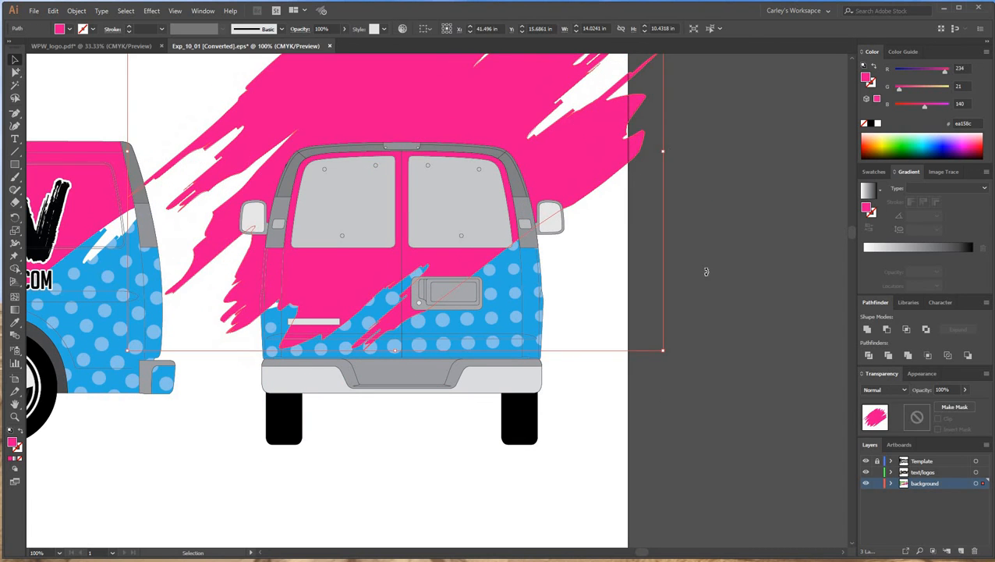
mouse_move(706, 271)
left_mouse_down()
mouse_move(717, 362)
mouse_move(727, 351)
mouse_move(715, 333)
left_mouse_up()
left_click(716, 333)
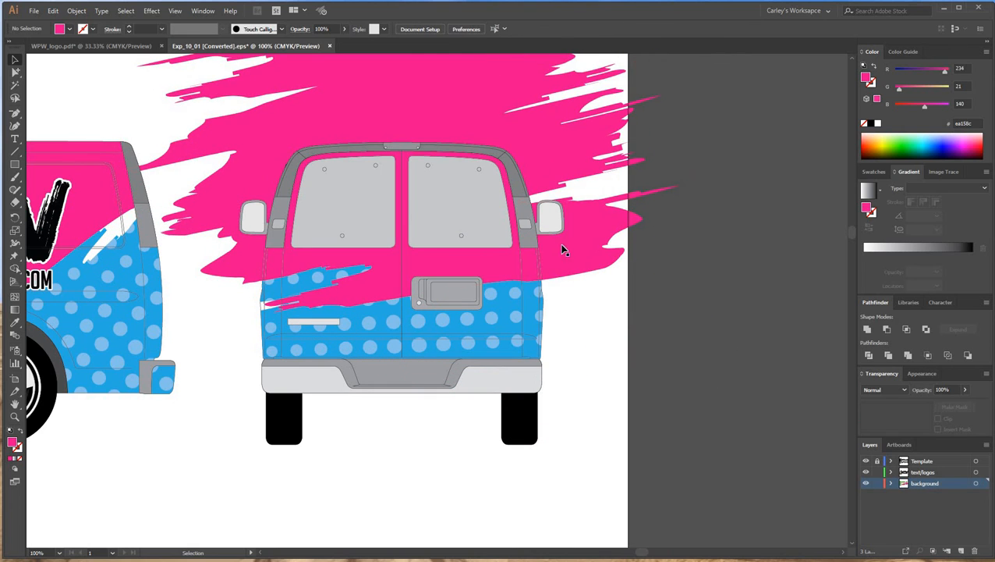
Step: Shift the pink stroke up and to the left over the rear view, and release the clipping mask on the blue dotted rear artwork
left_click_drag(539, 235, 509, 208)
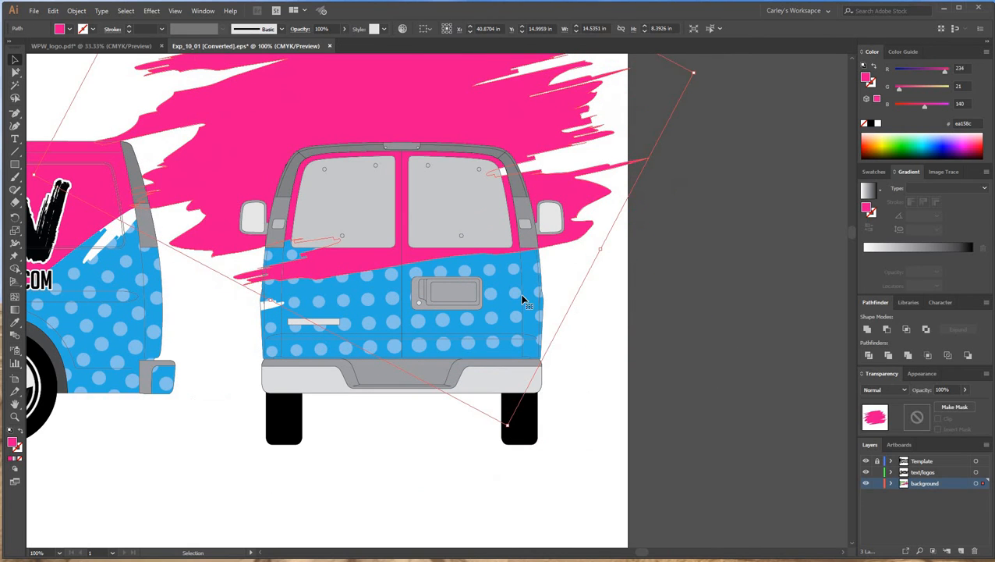
left_click(707, 384)
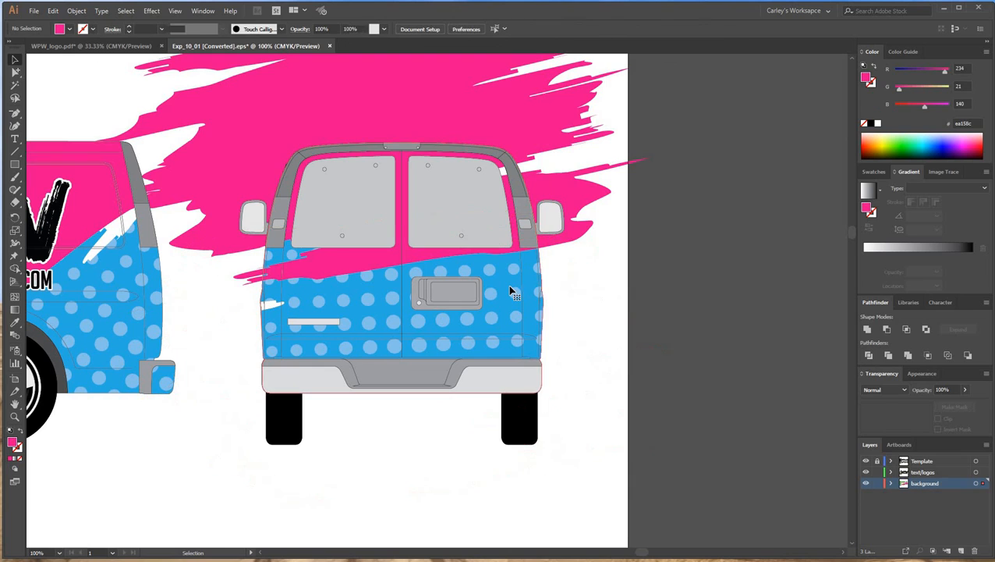
left_click(511, 292)
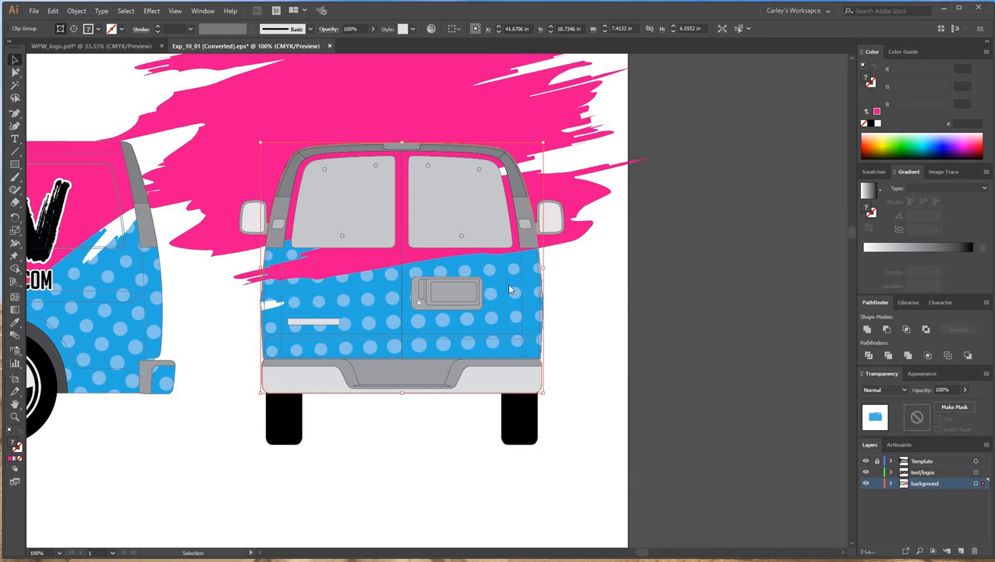
right_click(511, 291)
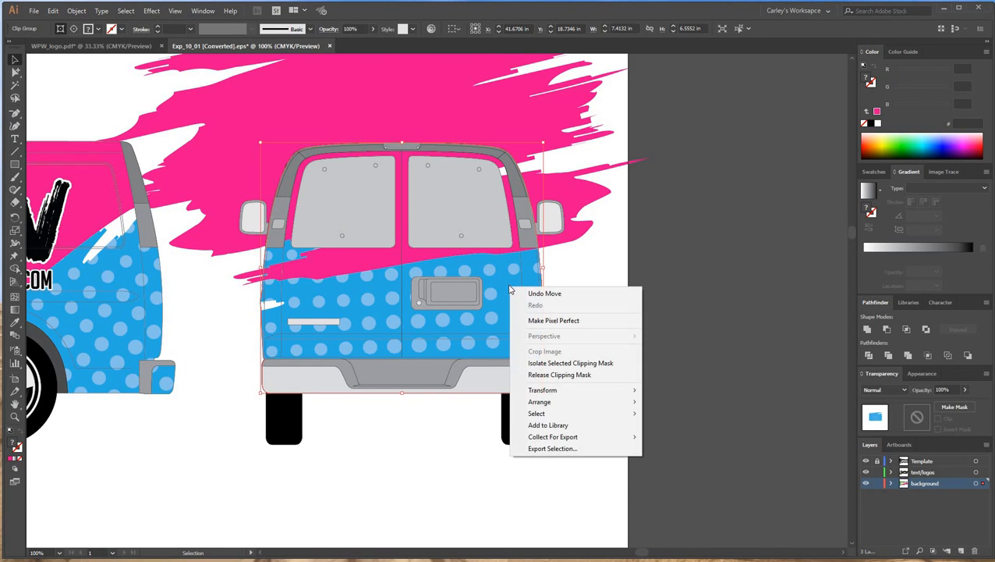
left_click(563, 376)
Step: Recenter the pink stroke over the van's rear doors and send it to the back, behind the blue dotted stroke
left_click(411, 105)
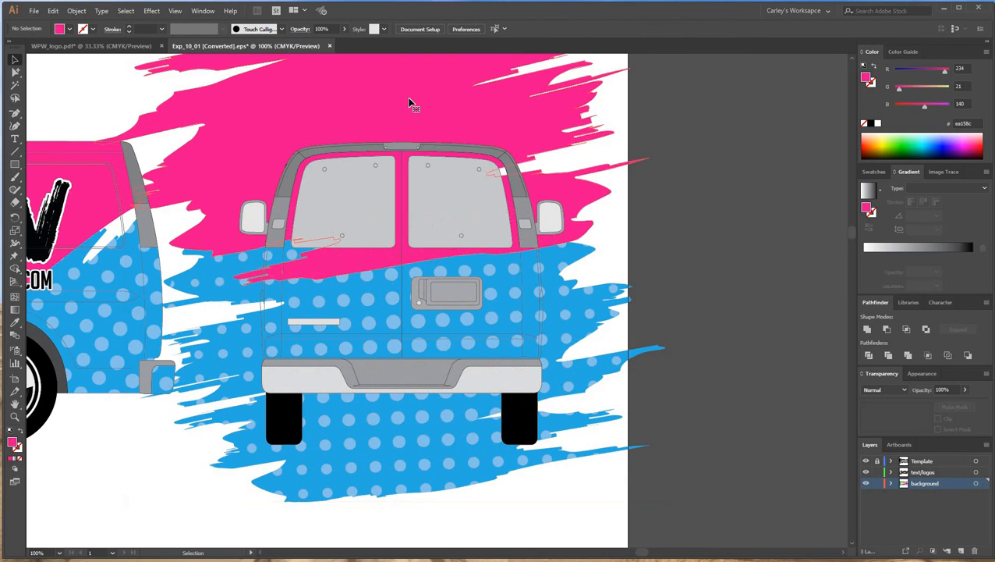
left_click_drag(433, 127, 472, 126)
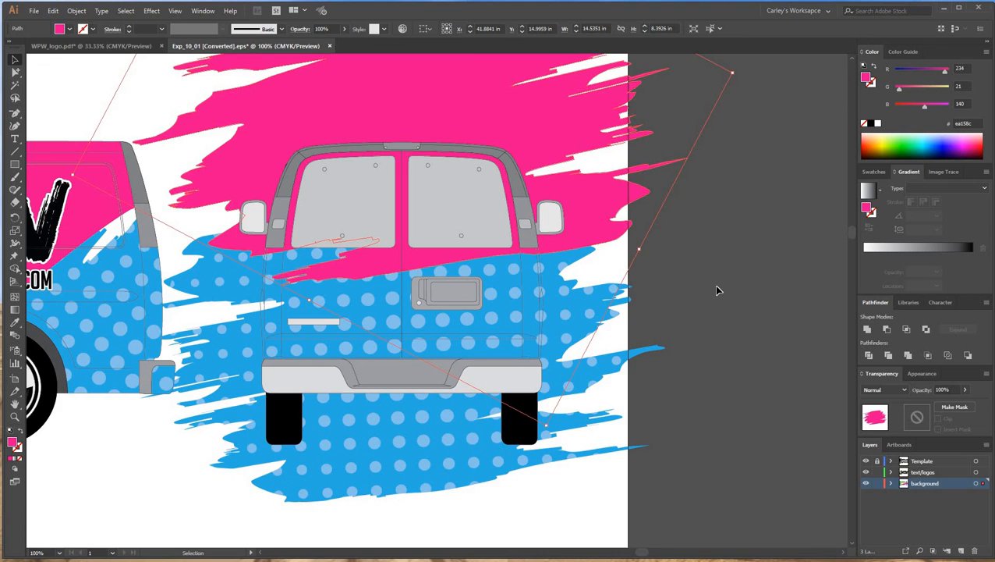
right_click(435, 90)
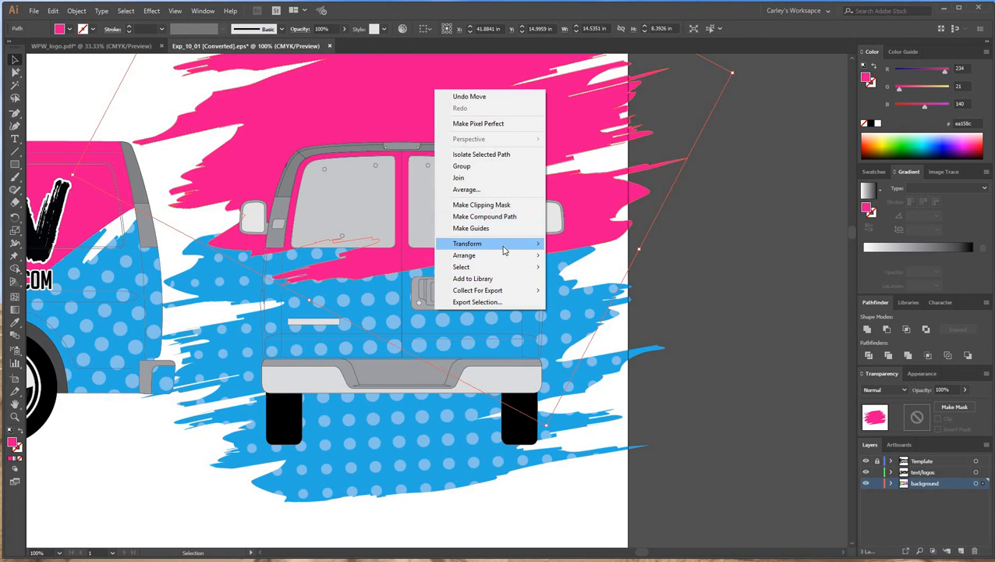
mouse_move(495, 256)
left_click(574, 290)
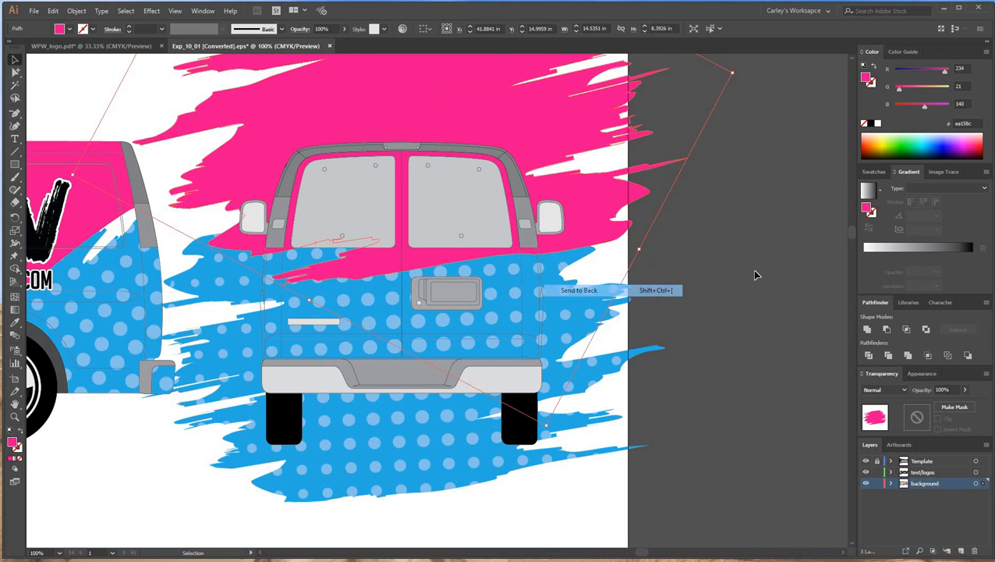
left_click_drag(536, 122, 516, 127)
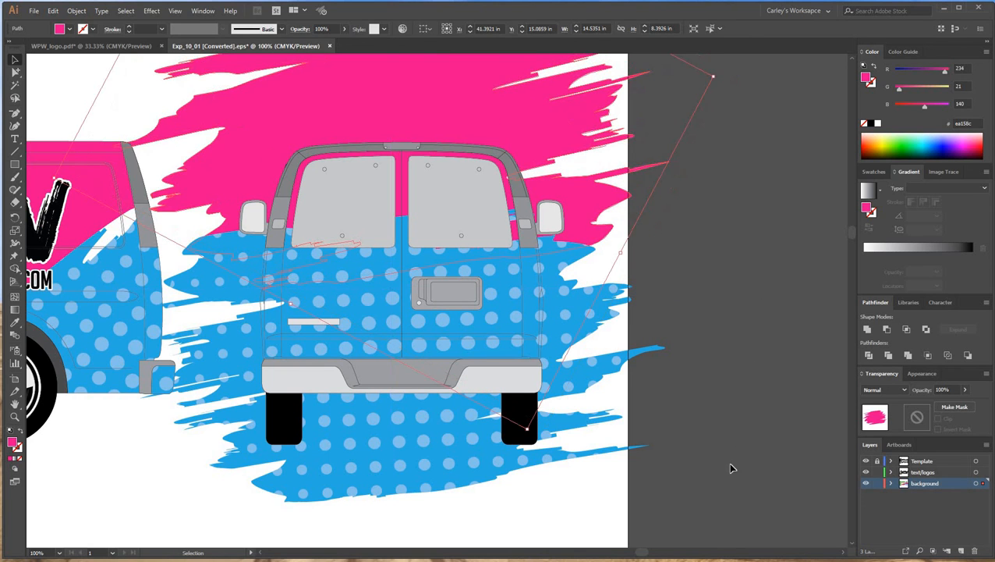
Step: Make a clipping mask from the rear body shape with both the pink stroke and the blue dotted stroke
mouse_move(707, 442)
left_mouse_down()
mouse_move(263, 121)
mouse_move(246, 124)
left_mouse_up()
left_click(247, 128)
right_click(256, 136)
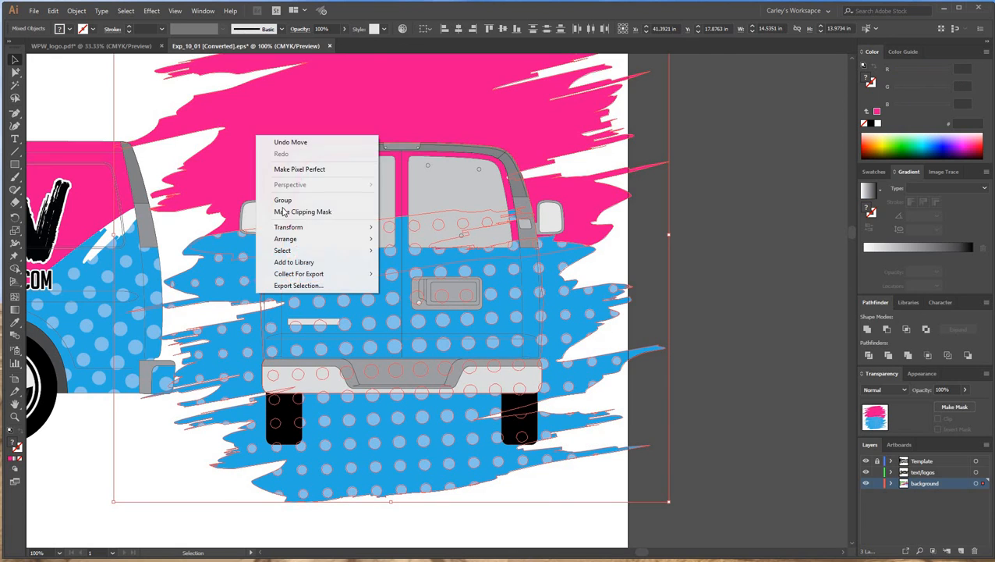
left_click(297, 212)
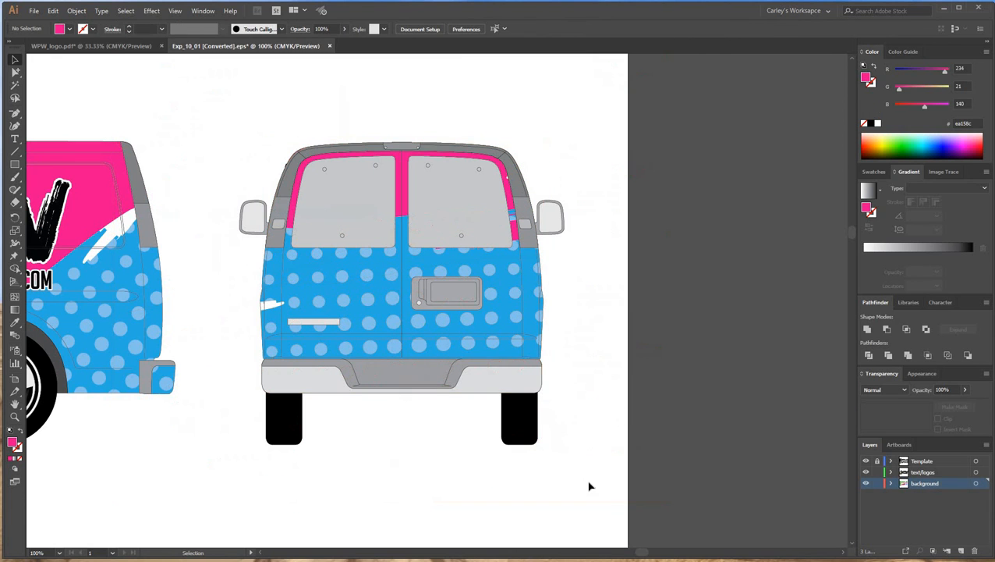
scroll(498, 472, "left", 10)
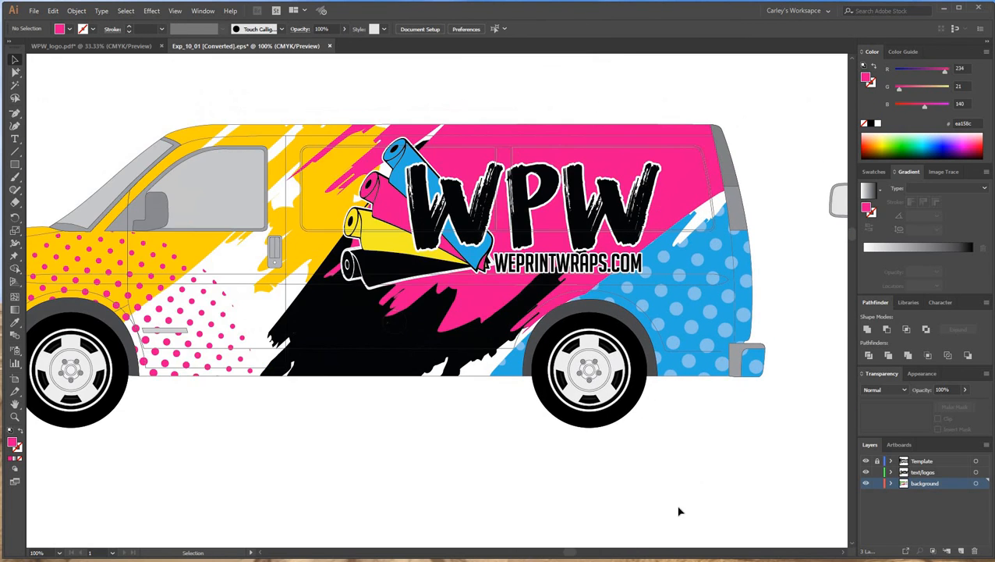
key("ctrl+minus")
key("ctrl+minus")
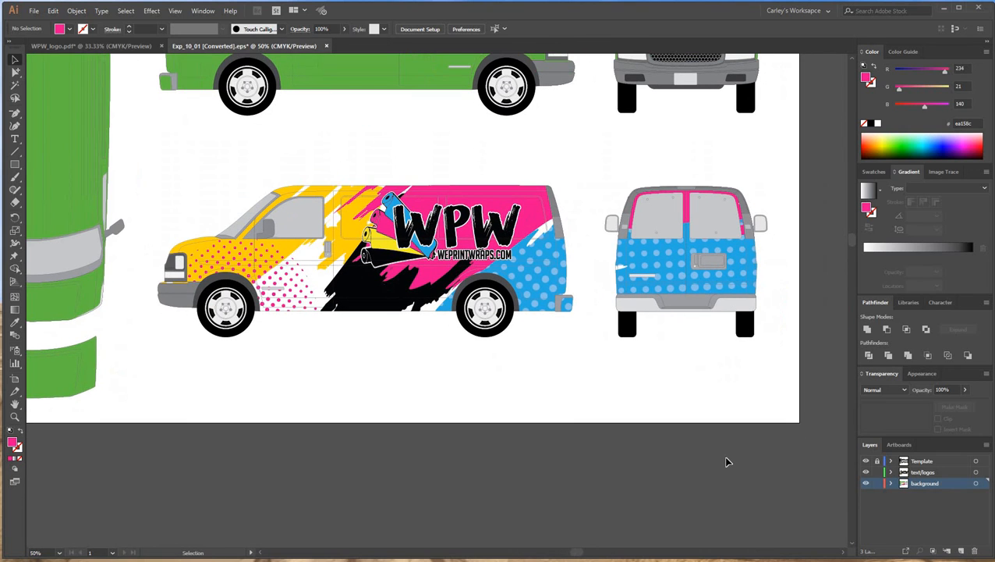